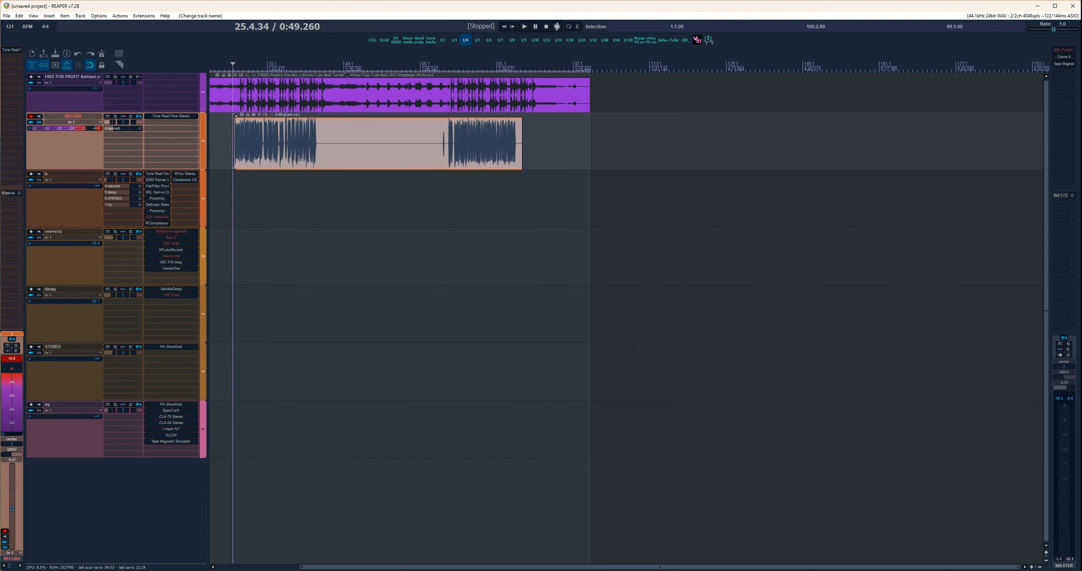
- Rename the track directly below RECORD as VOX
double_click(72, 174)
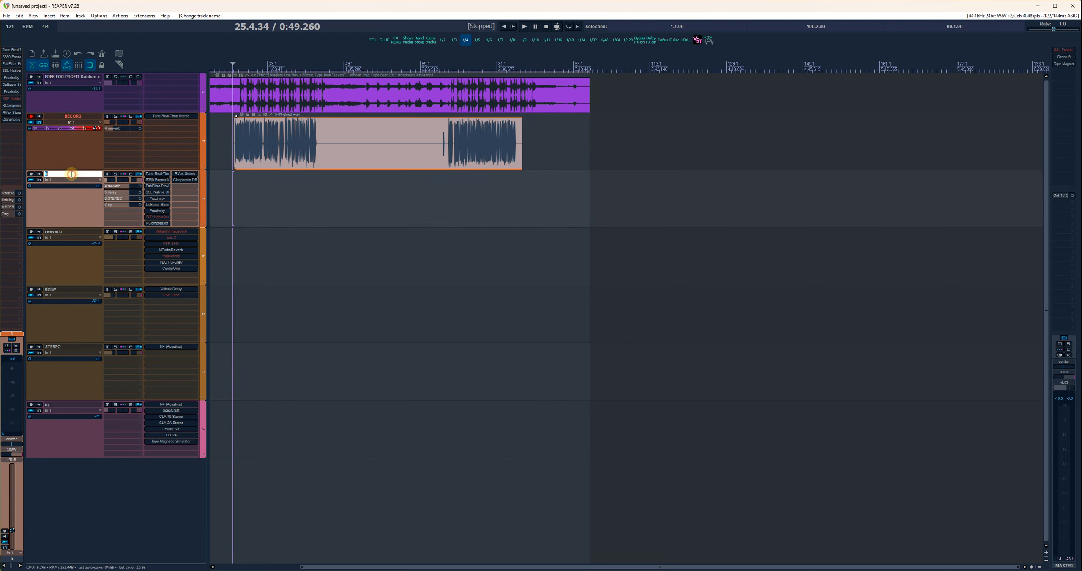
text(VOX)
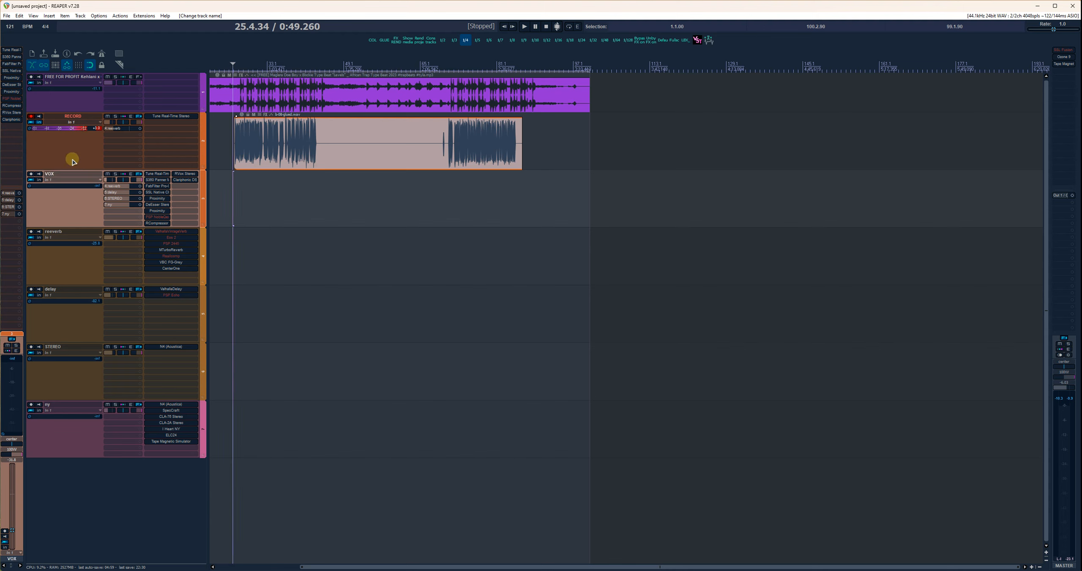
click(57, 267)
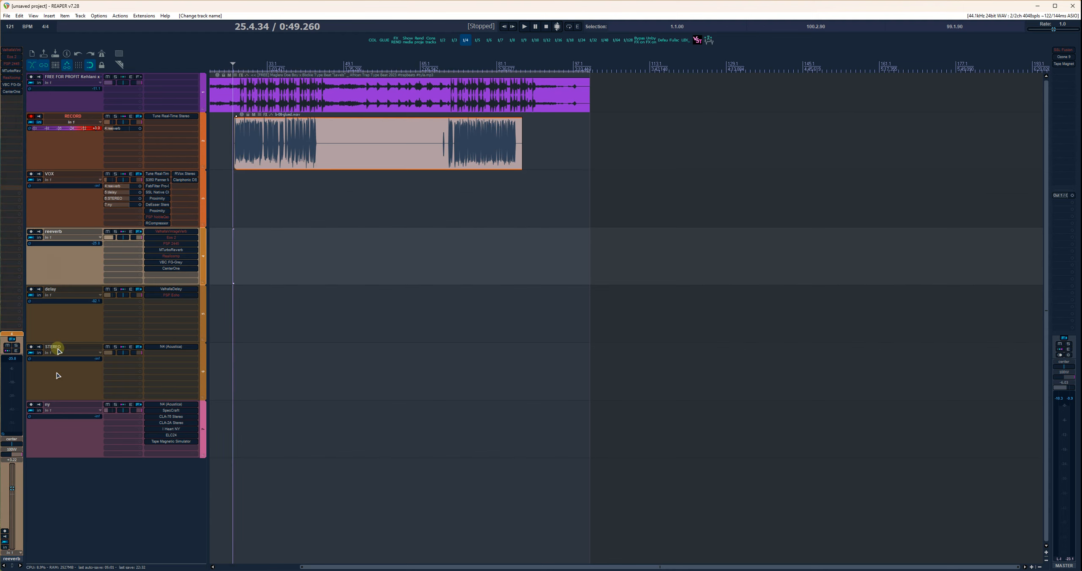
click(70, 324)
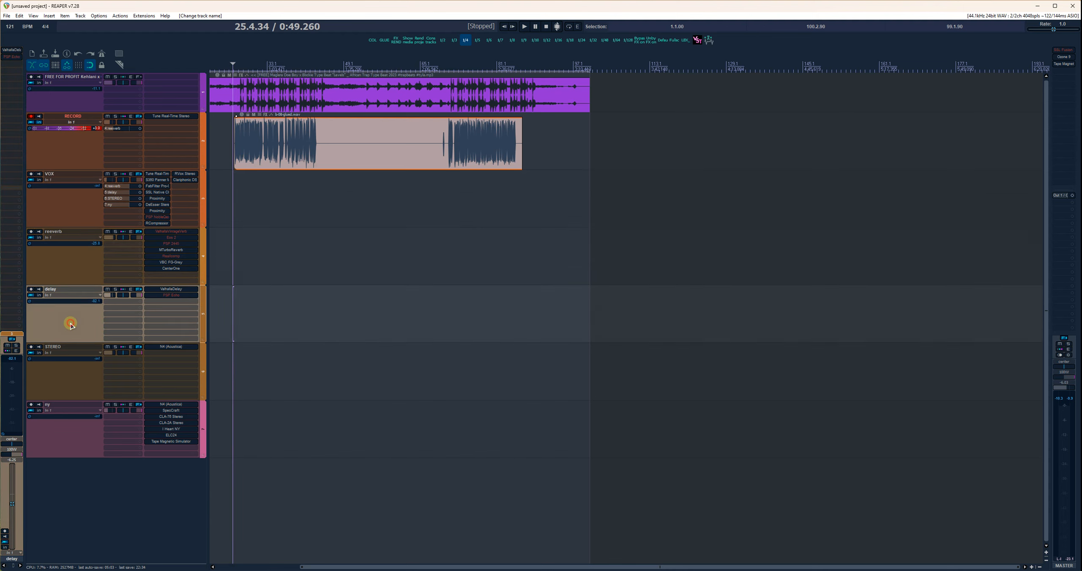
click(75, 386)
click(74, 418)
click(72, 218)
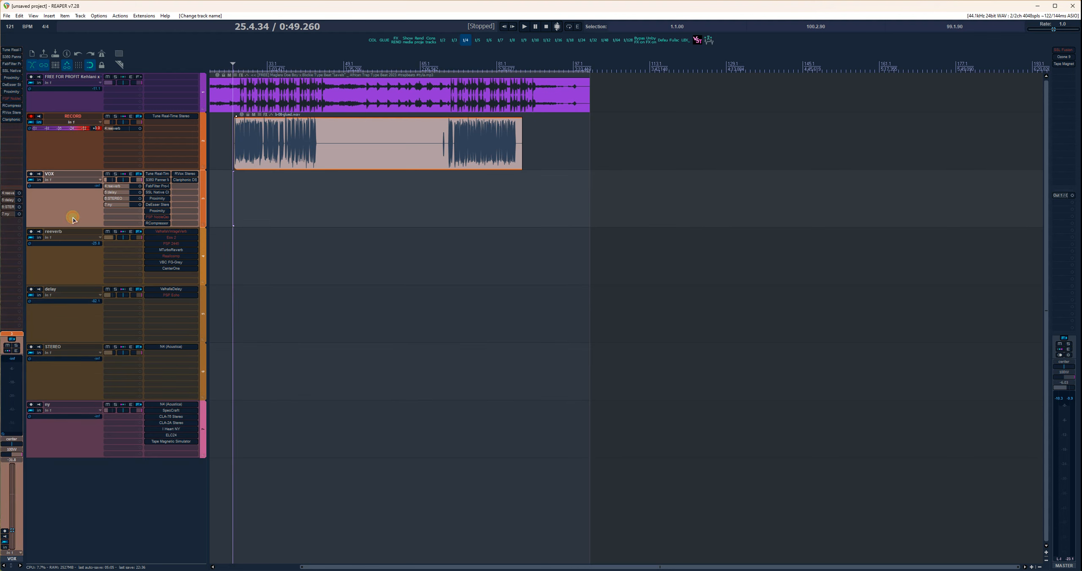
- Review the plugins in the RECORD track's input FX chain and close the chain window
click(85, 152)
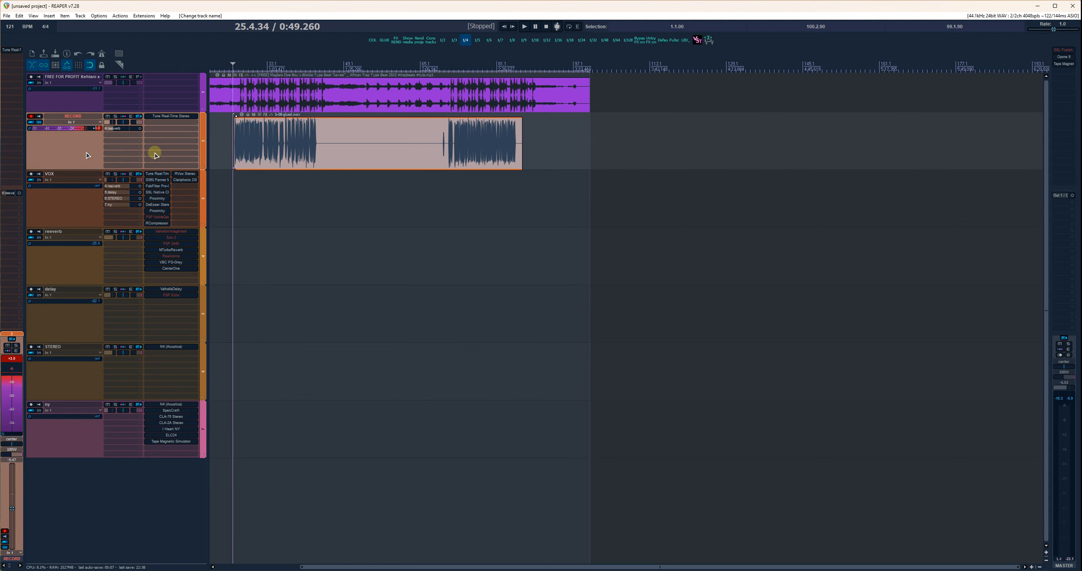
click(38, 123)
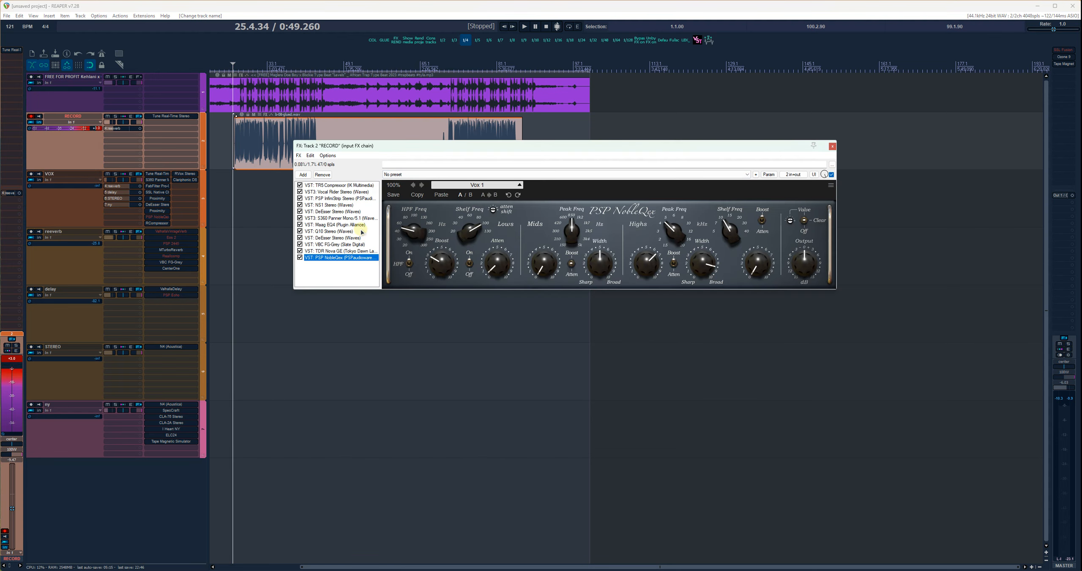
click(833, 146)
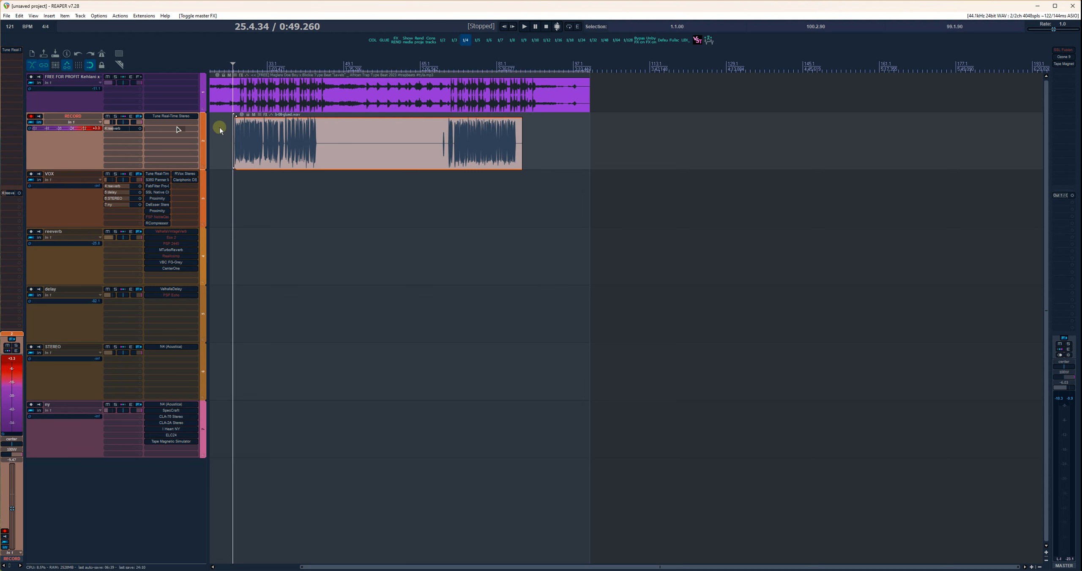
- Play the beat and recorded vocal with the RECORD input FX chain shown, listening to both the first and second vocal sections
click(41, 123)
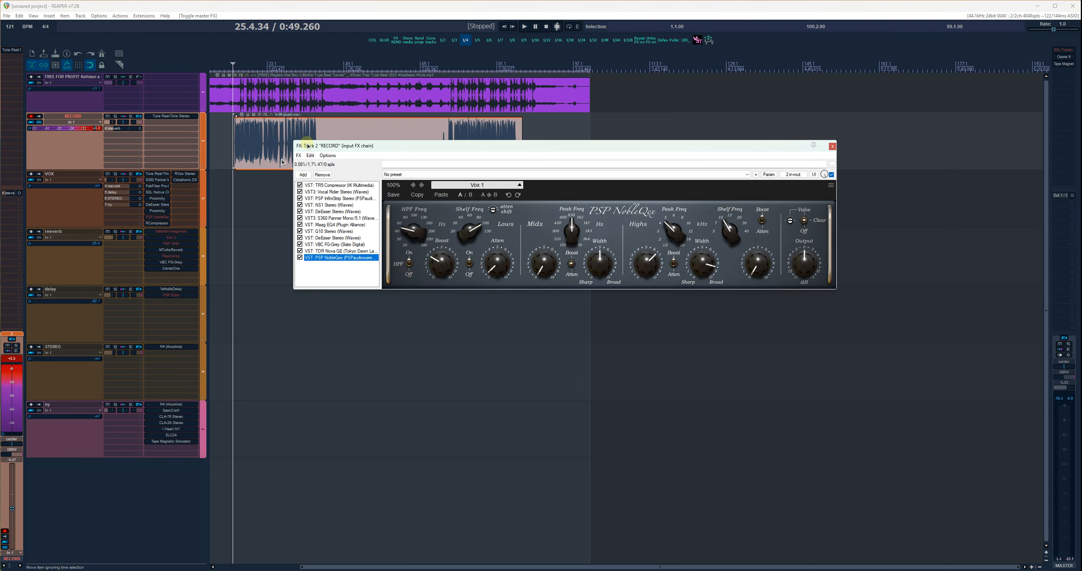
click(524, 26)
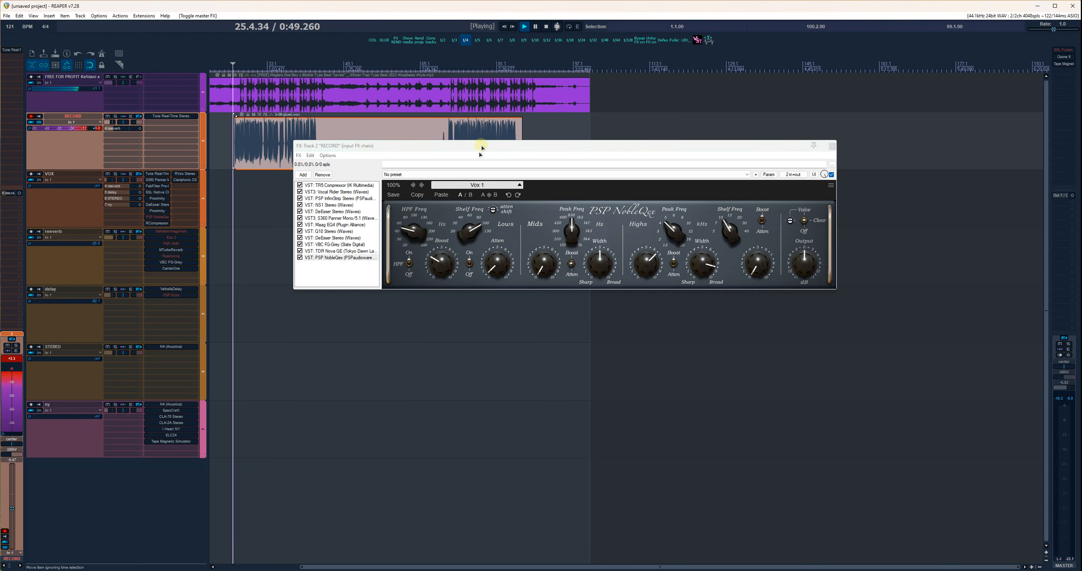
drag(481, 146, 494, 204)
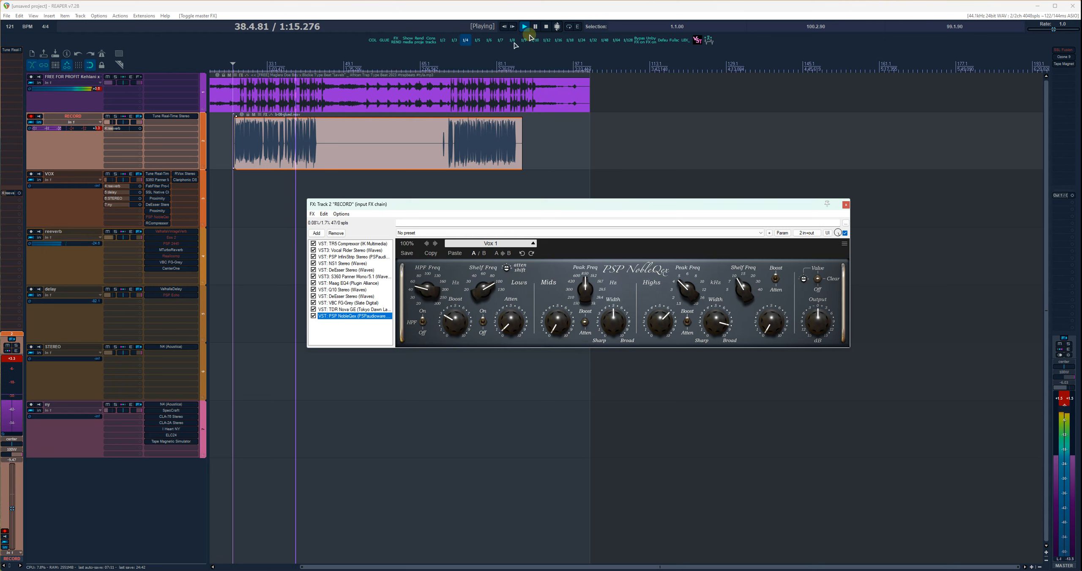
click(448, 68)
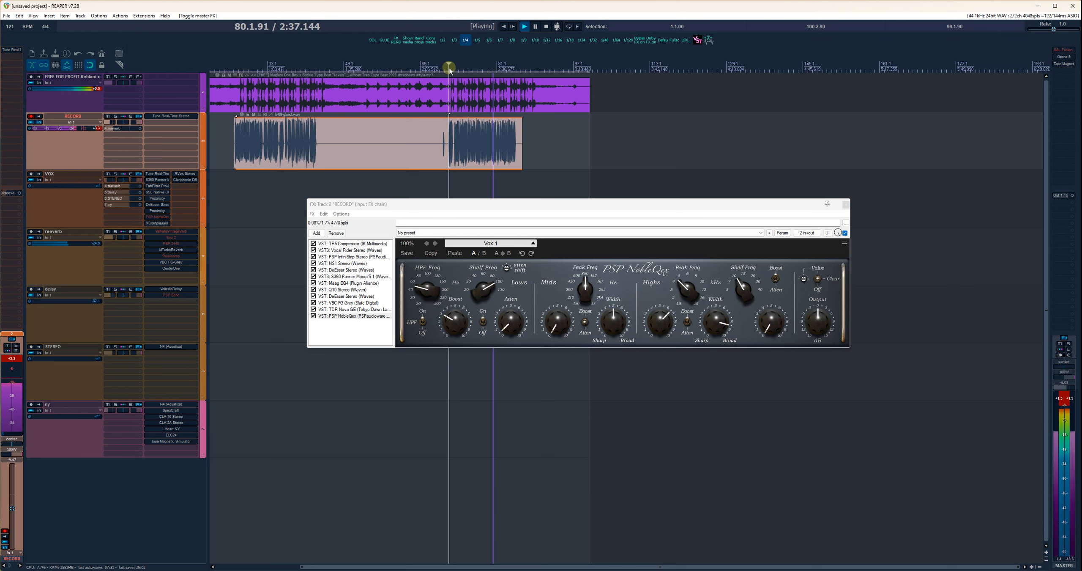
key(space)
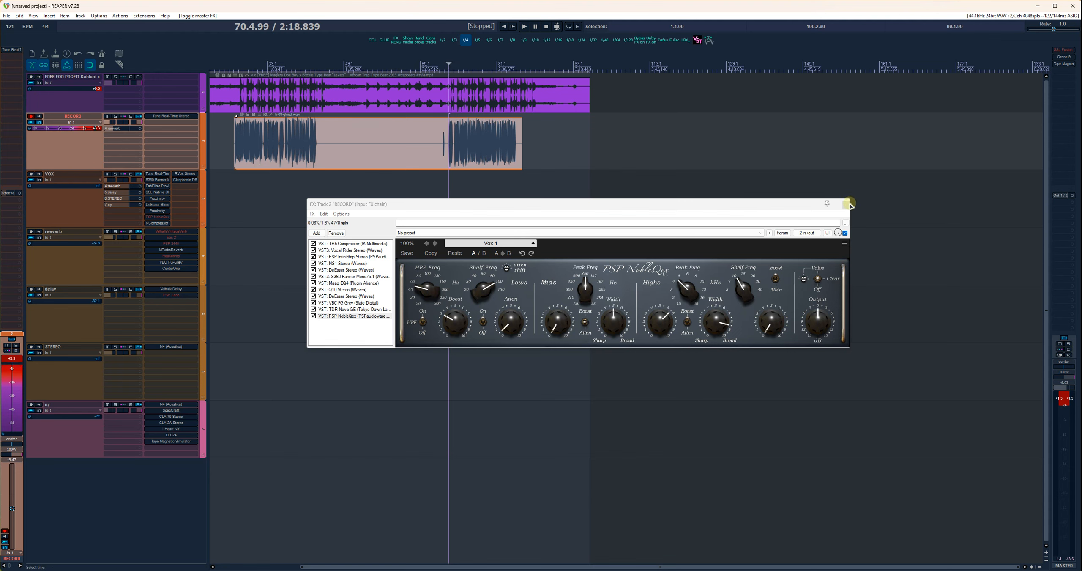
click(845, 205)
- Move the recorded vocal item from the RECORD track to the same time position on the VOX track
drag(285, 164, 285, 174)
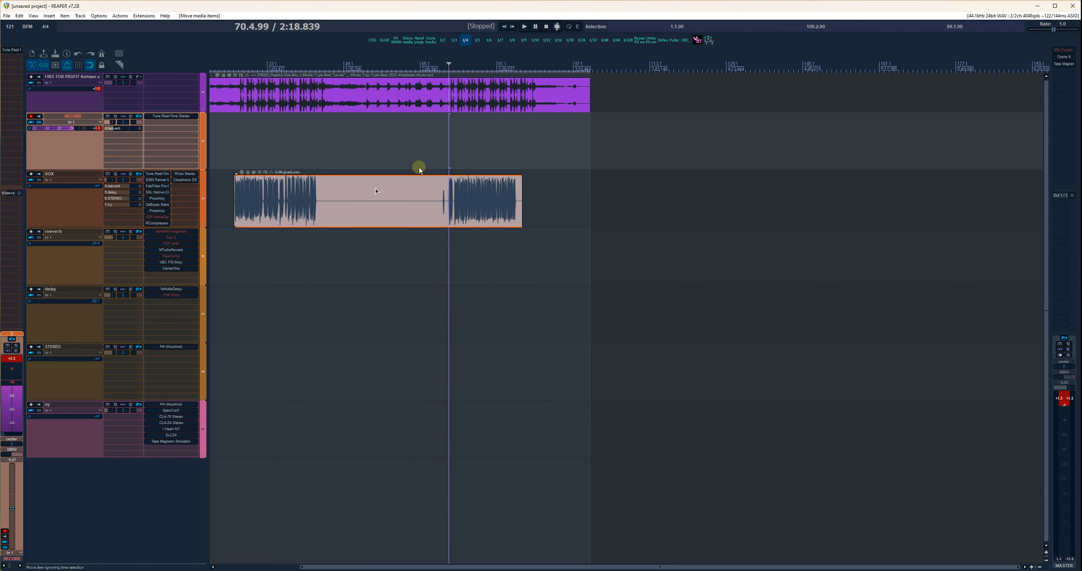
- Duplicate the VOX track with its vocal item and shift the item on the upper copy further along the timeline
right_click(58, 202)
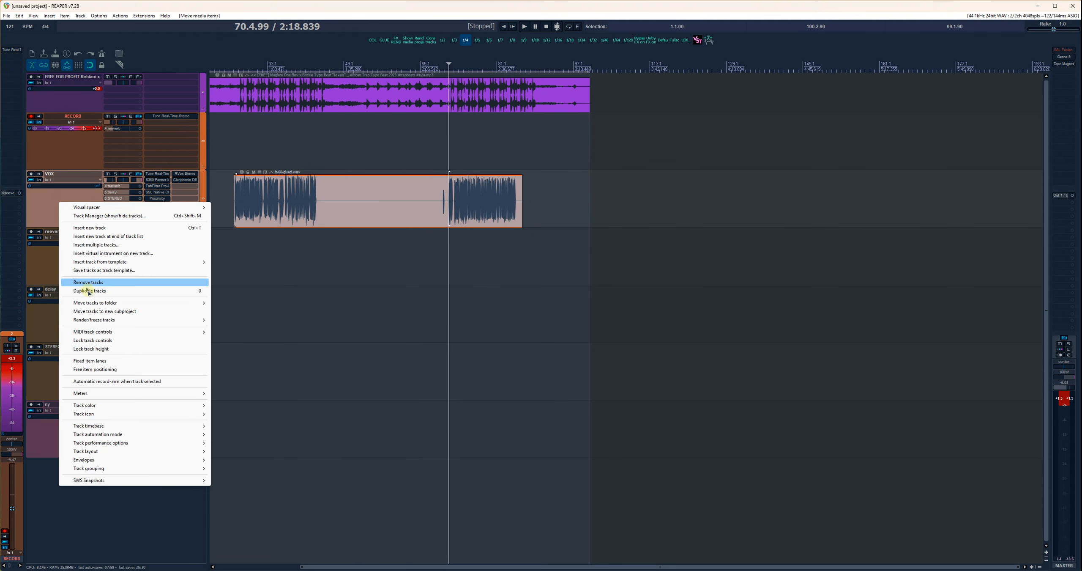
click(87, 290)
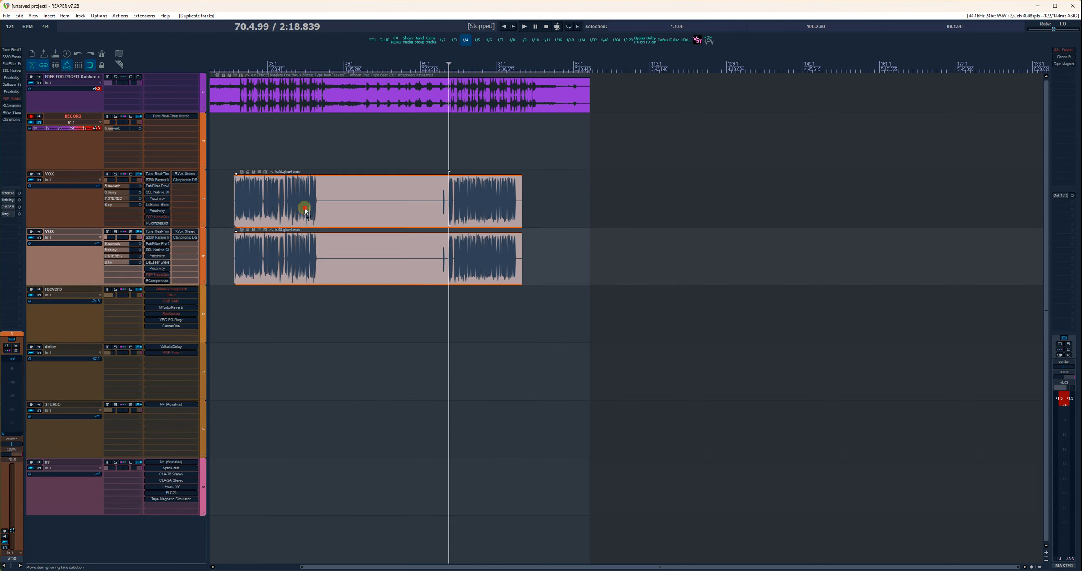
click(304, 209)
drag(266, 187, 347, 182)
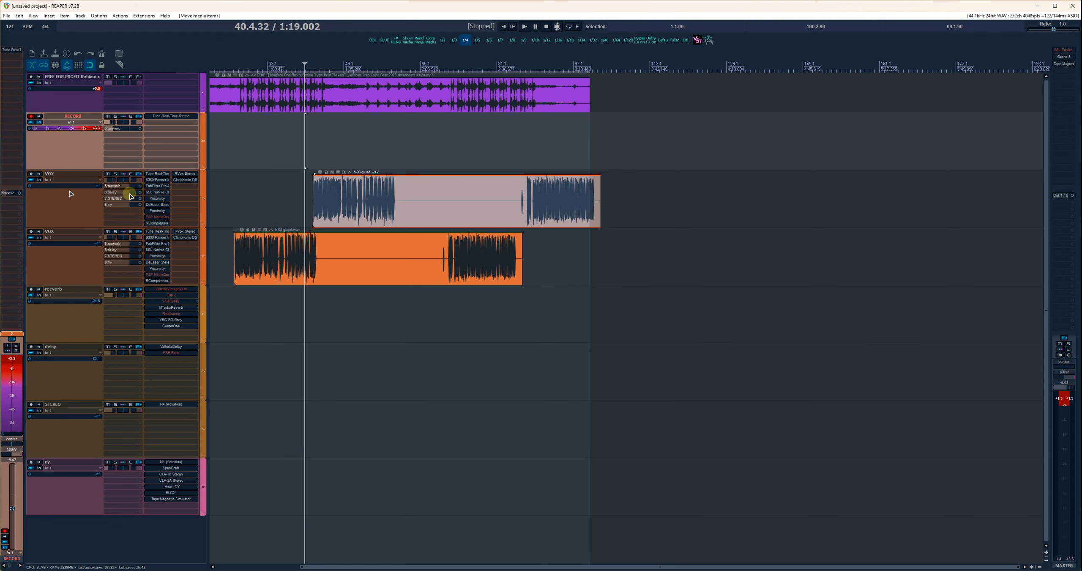
- Remove the upper VOX track with the shifted vocal item
click(375, 199)
right_click(84, 207)
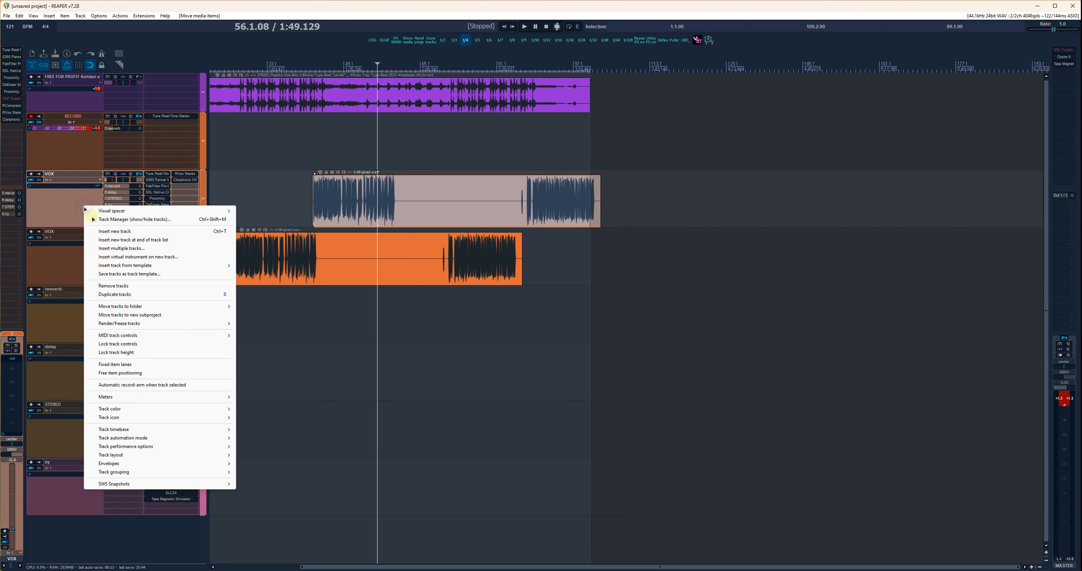
click(113, 285)
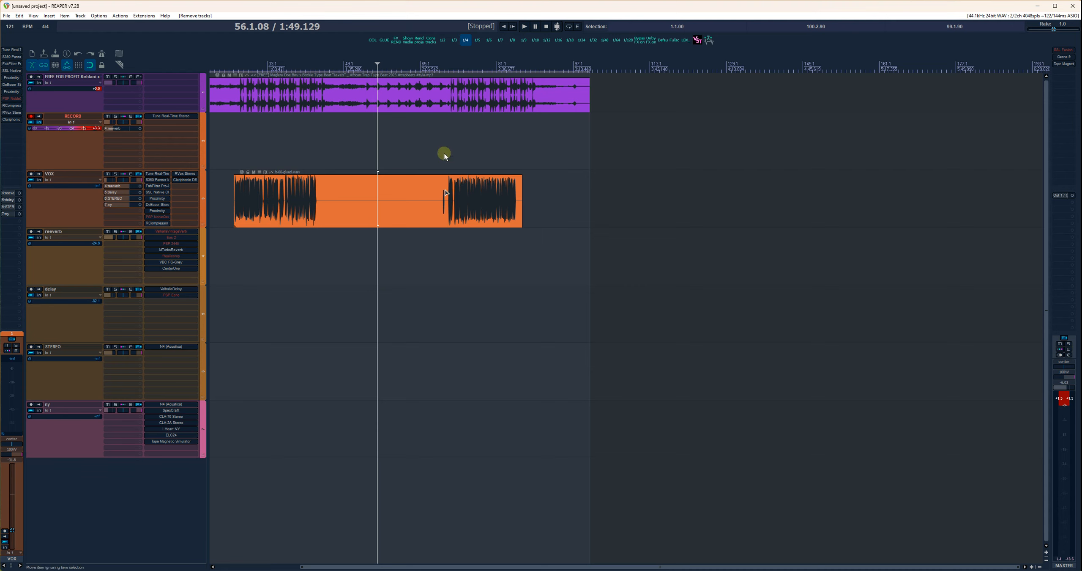
- Place the playhead at about bar 72 in the second vocal section and play the mix
click(452, 66)
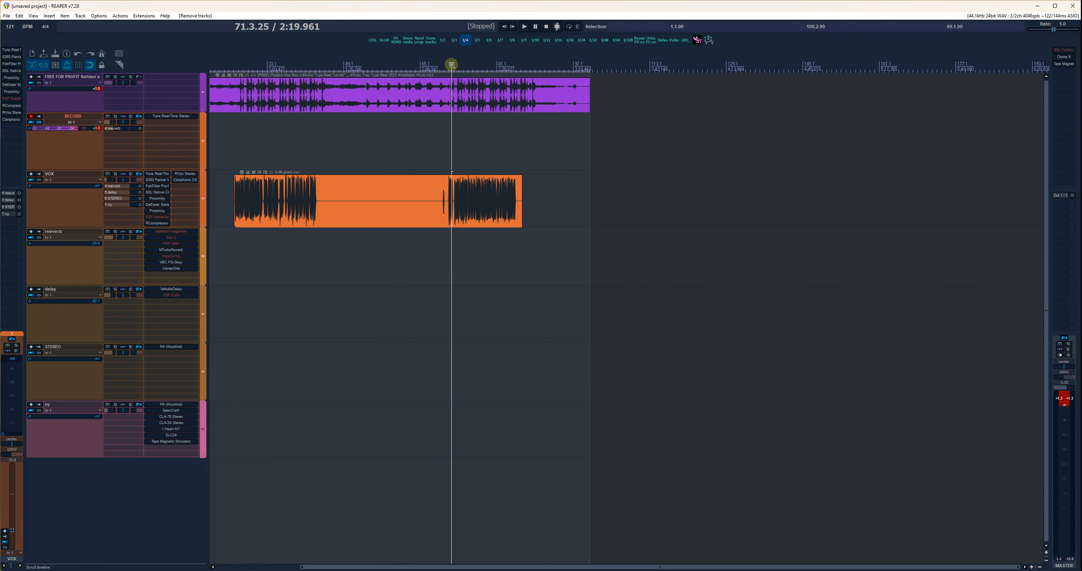
click(457, 67)
click(455, 65)
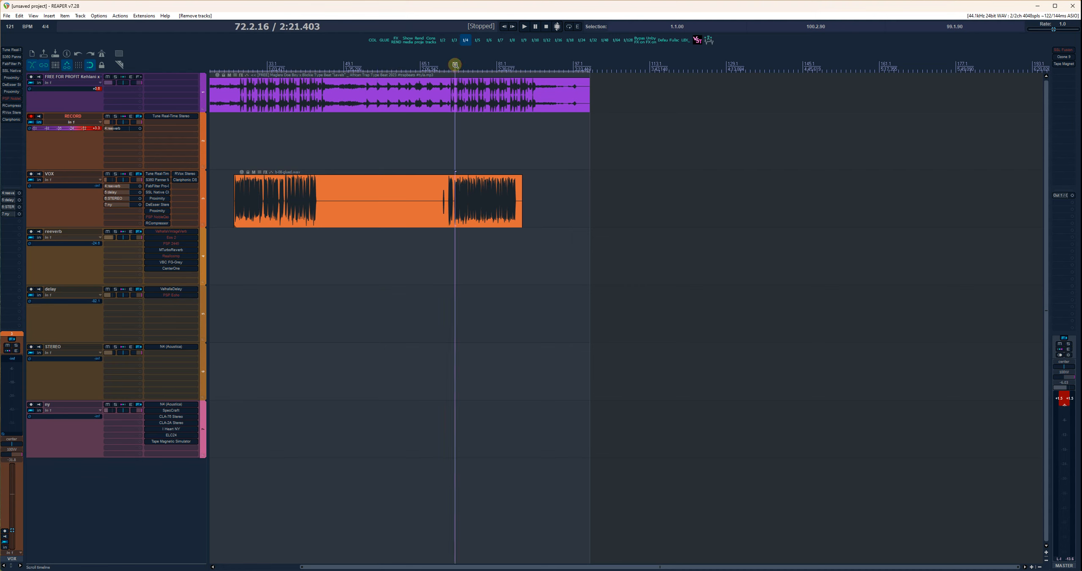
click(454, 65)
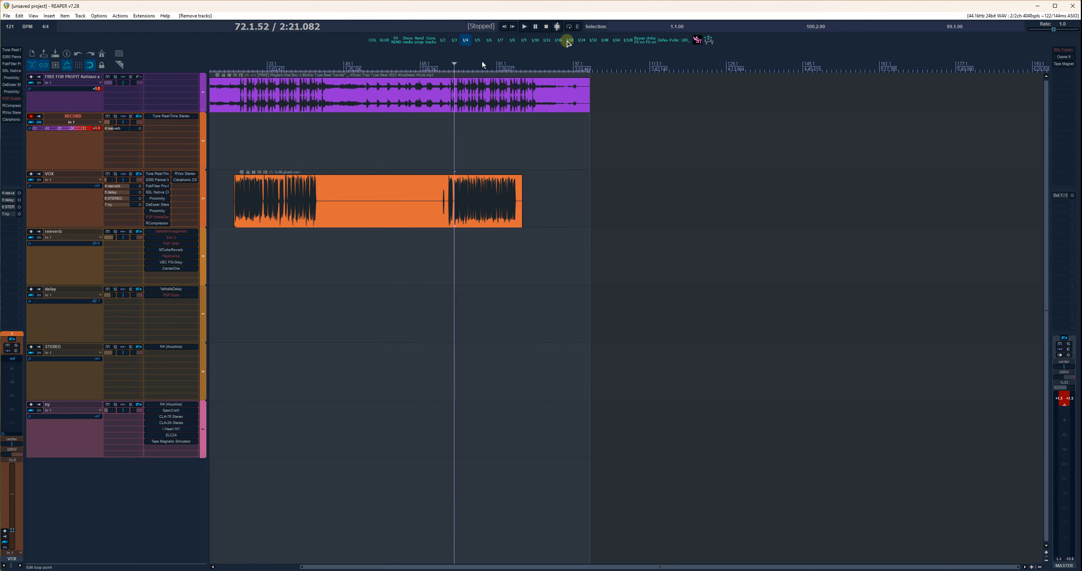
click(524, 28)
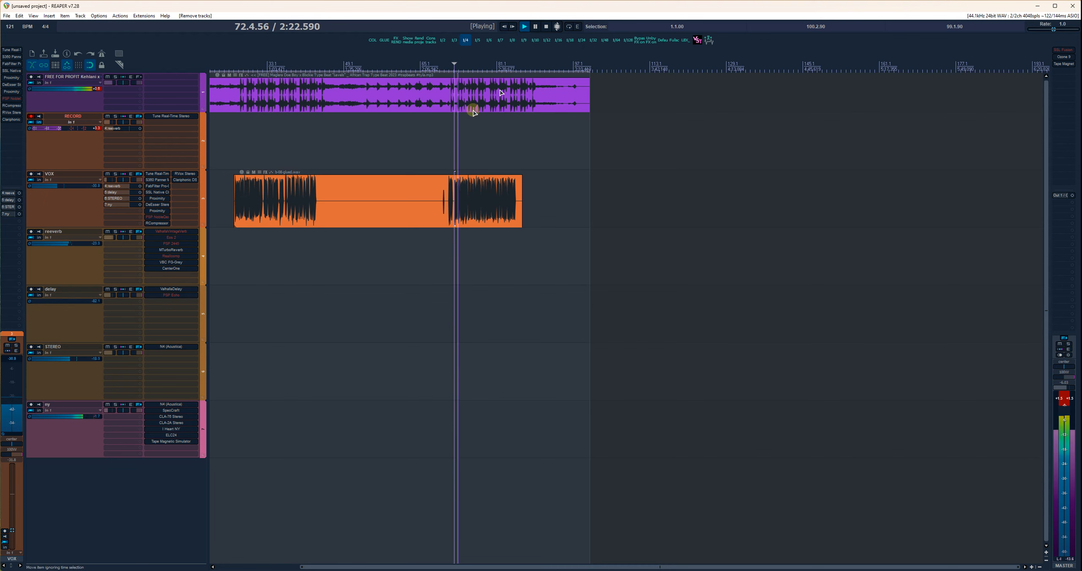
- Compare the vocal with the VOX track's FX bypassed and re-enabled, and stop playback
click(141, 174)
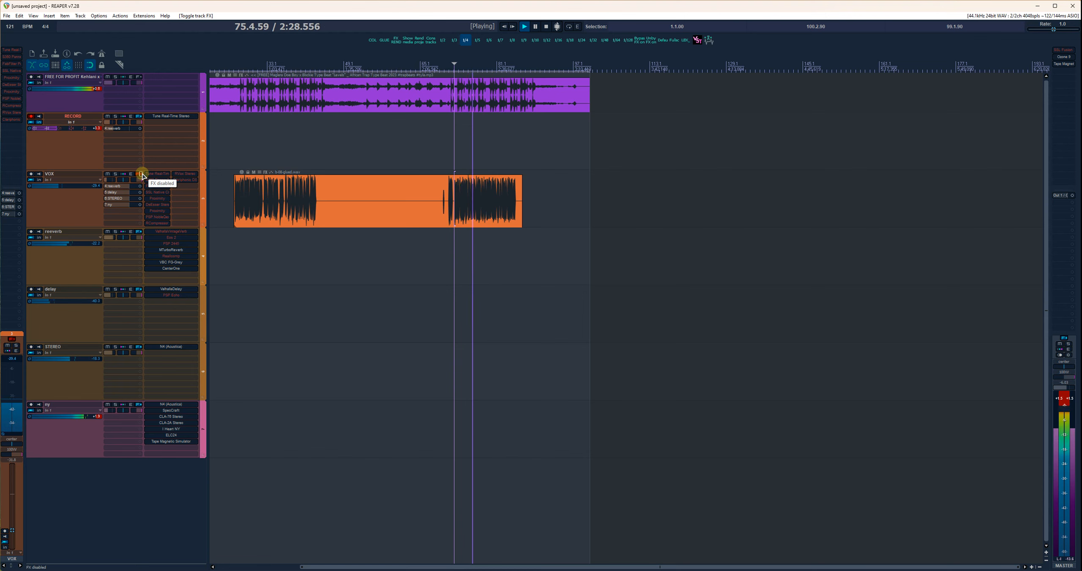
click(141, 173)
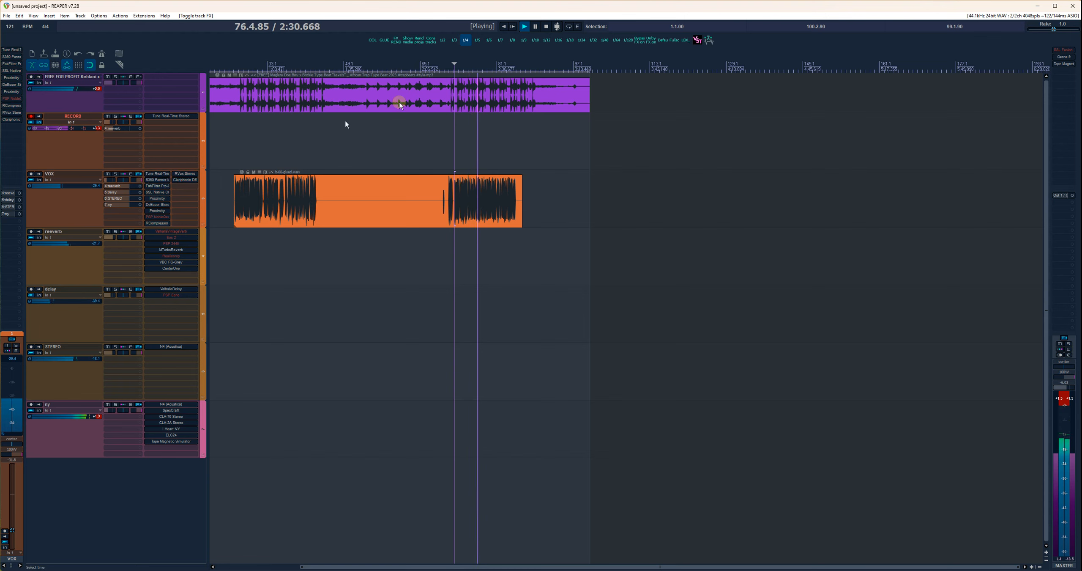
click(547, 28)
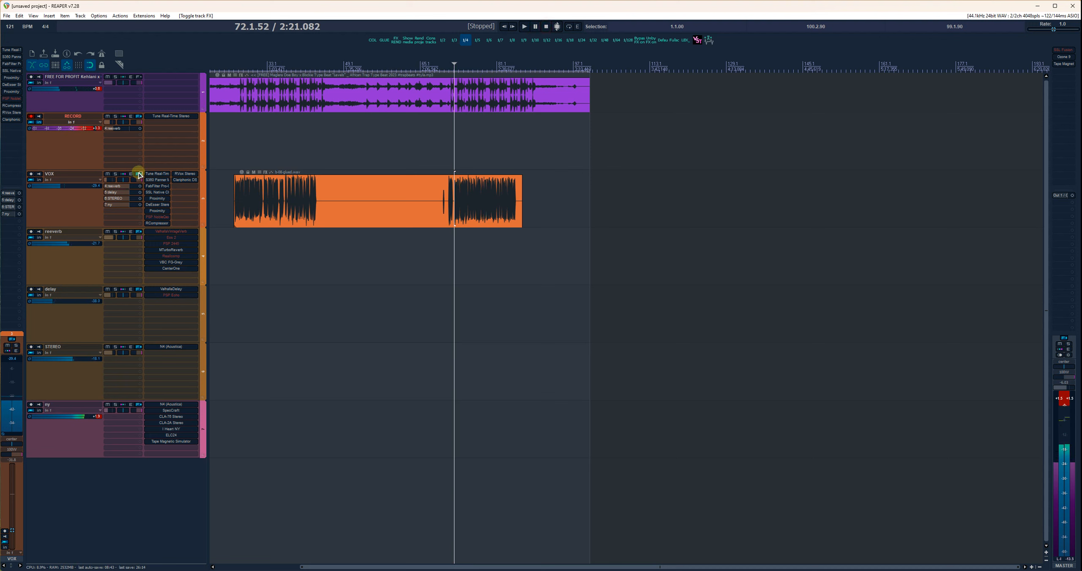
- Examine the FabFilter Pro-Q 3 curve in the VOX FX chain at a narrower display range, and return the range to 30 dB
click(139, 174)
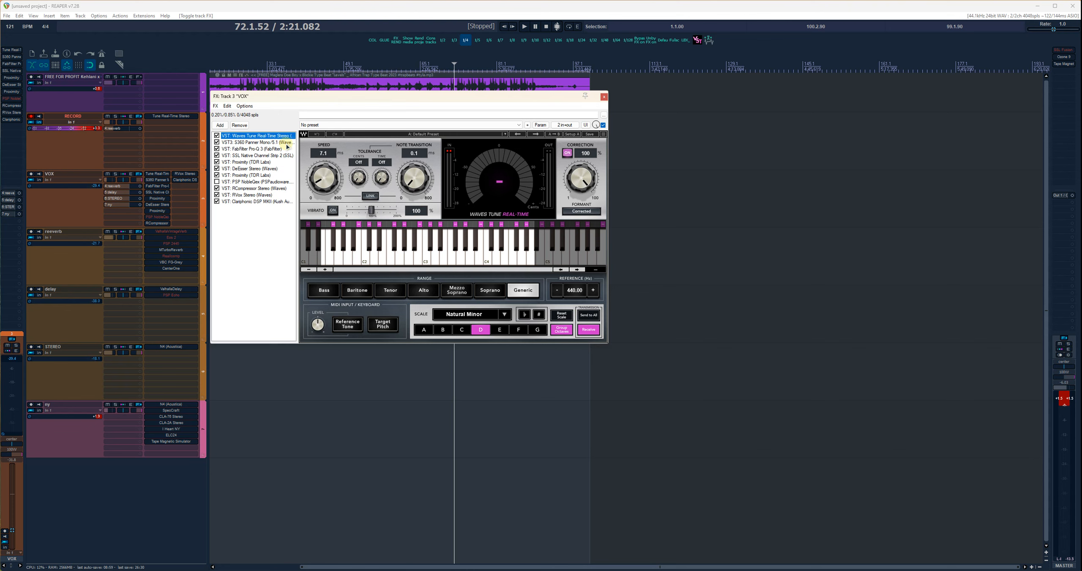
click(243, 149)
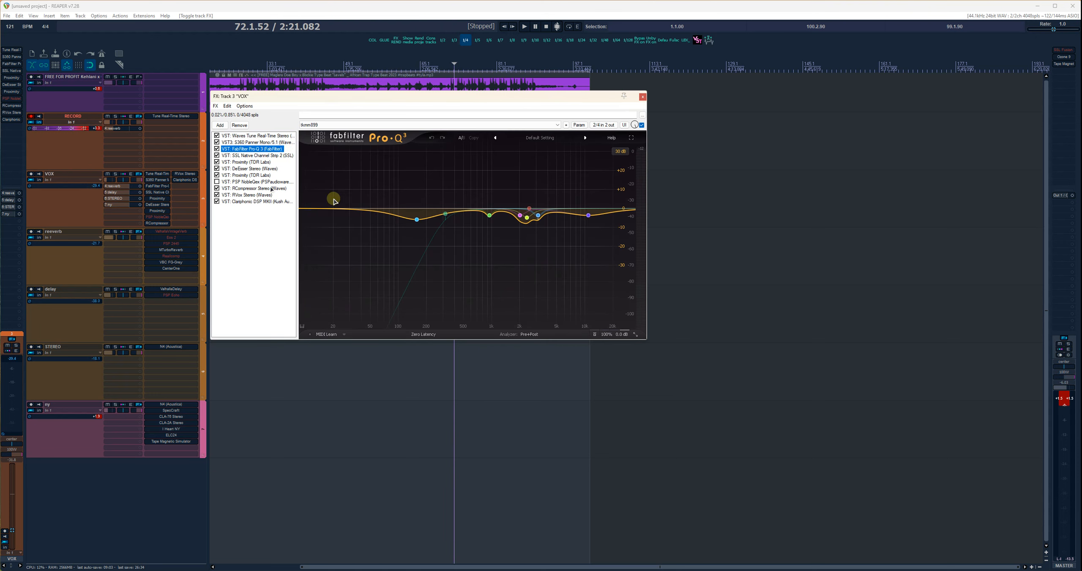
click(621, 151)
click(624, 157)
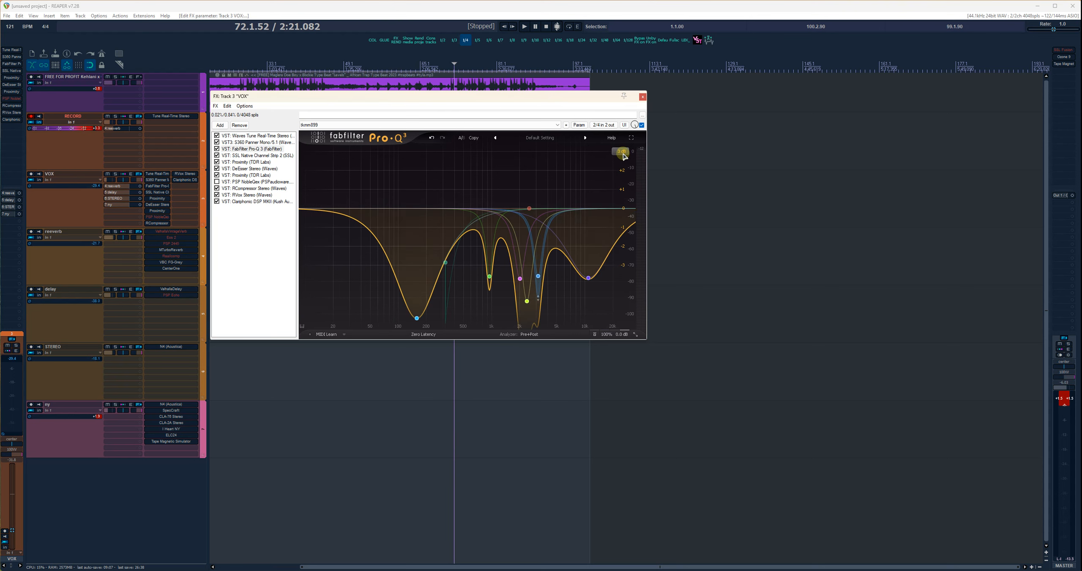
click(623, 153)
click(630, 190)
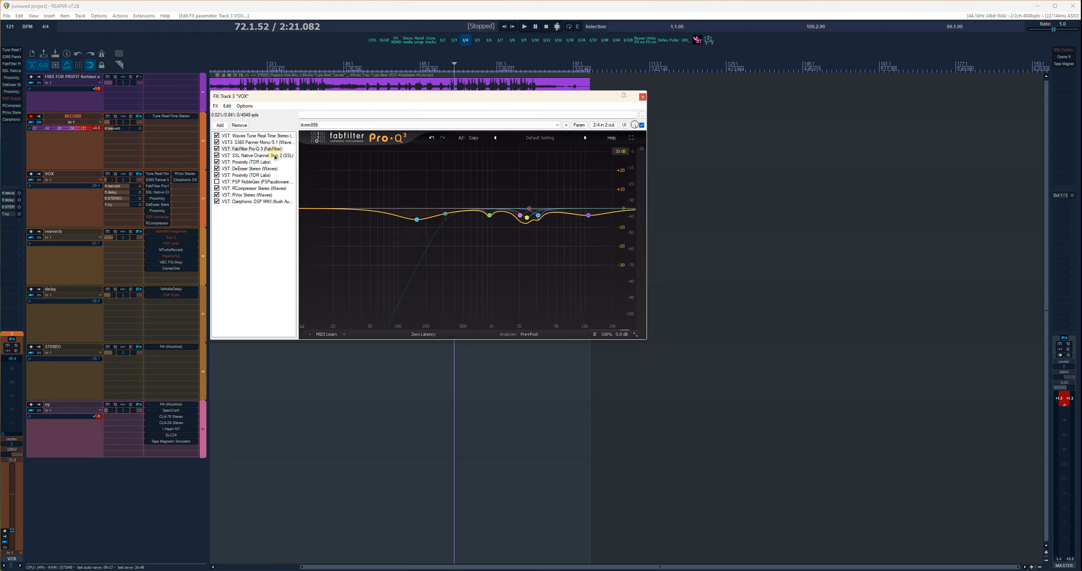
- Review the VOX plugins from SSL Native Channel Strip 2 through Clariphonic, and briefly play the mix
click(274, 155)
click(324, 334)
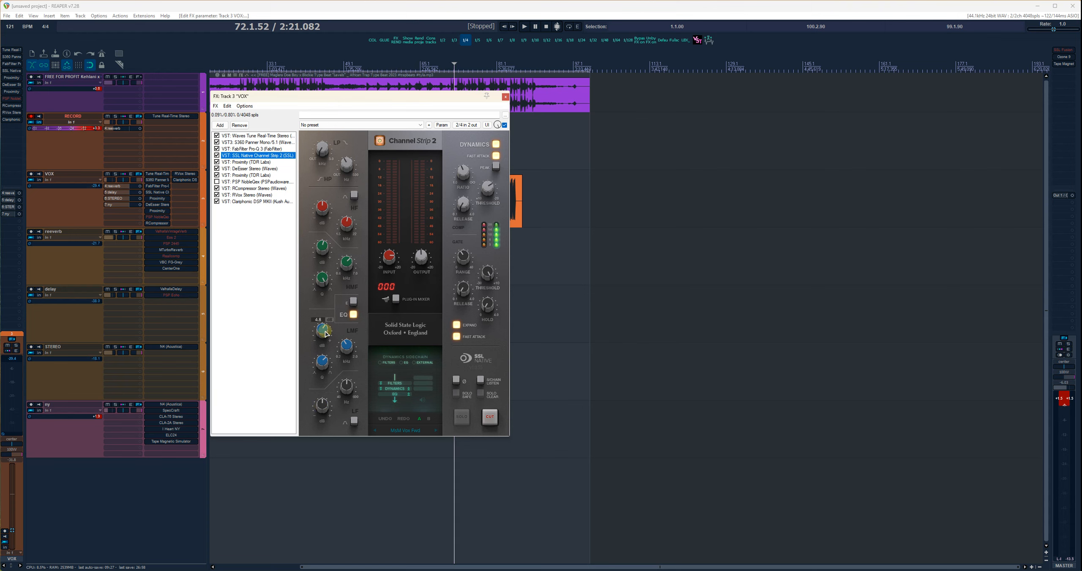
click(240, 164)
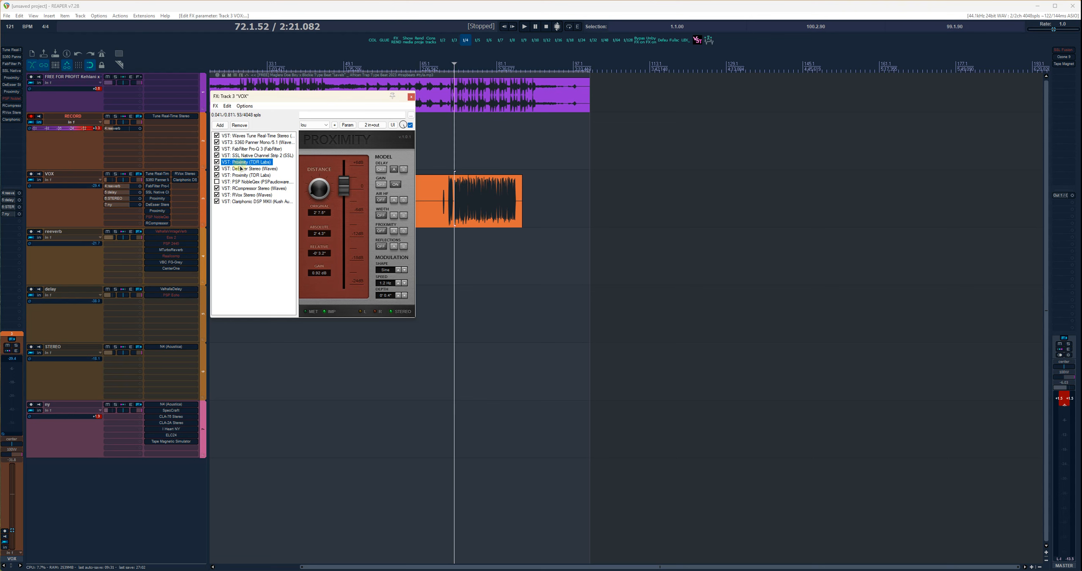
click(241, 168)
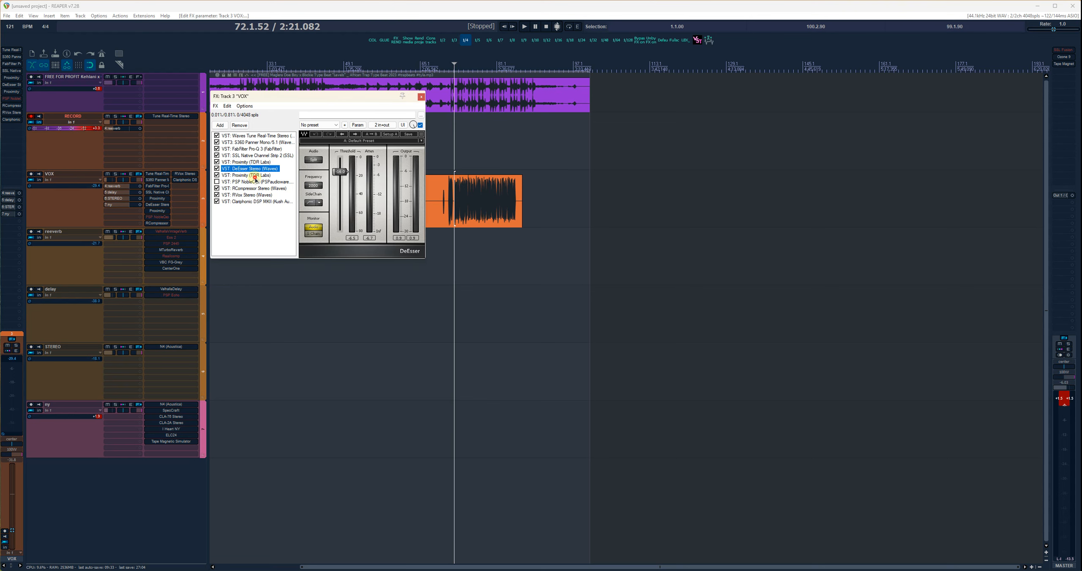
click(254, 176)
click(259, 189)
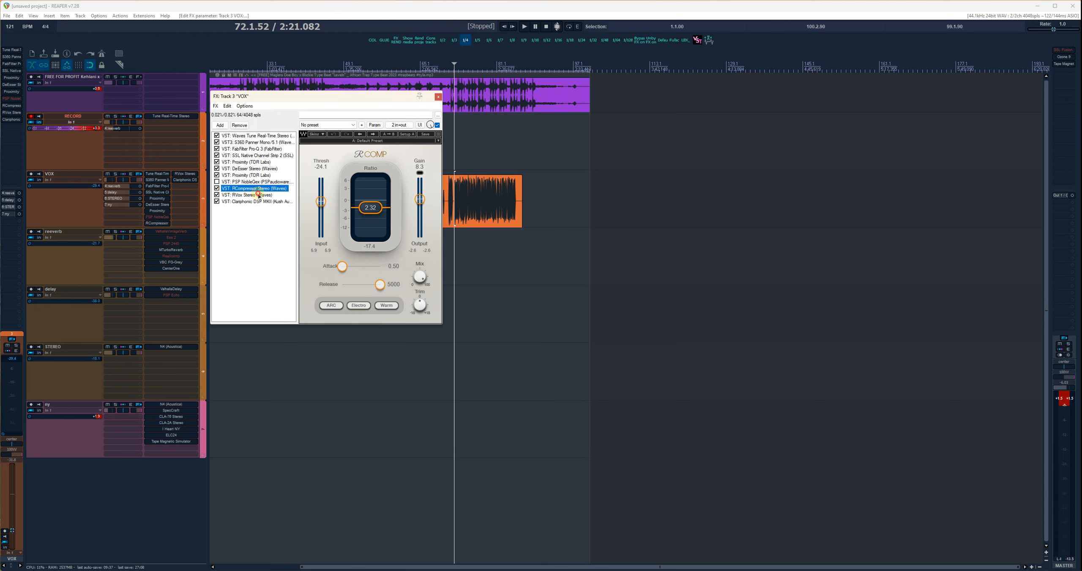
click(259, 195)
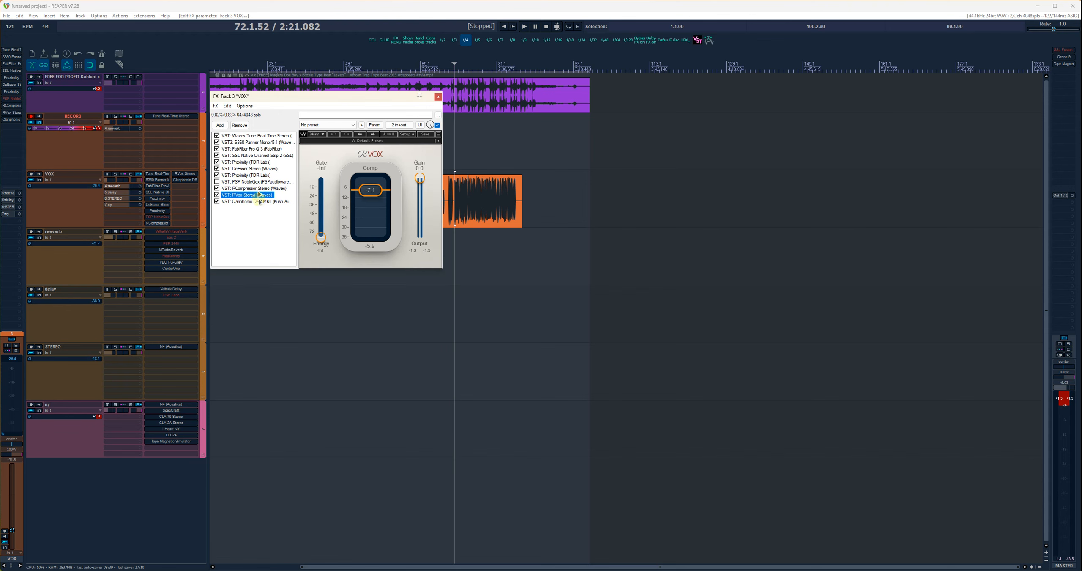
click(260, 201)
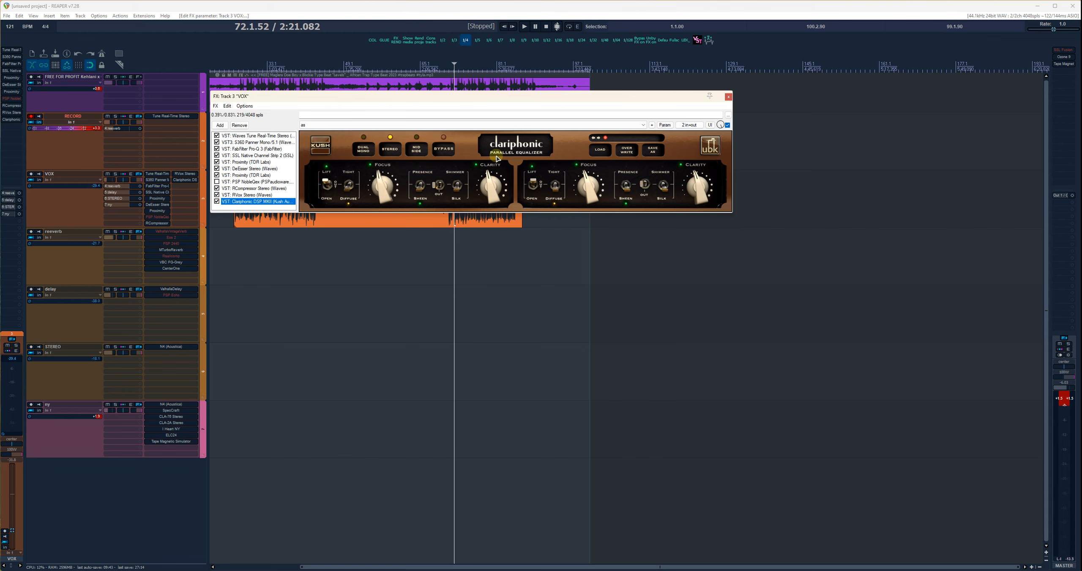
click(523, 27)
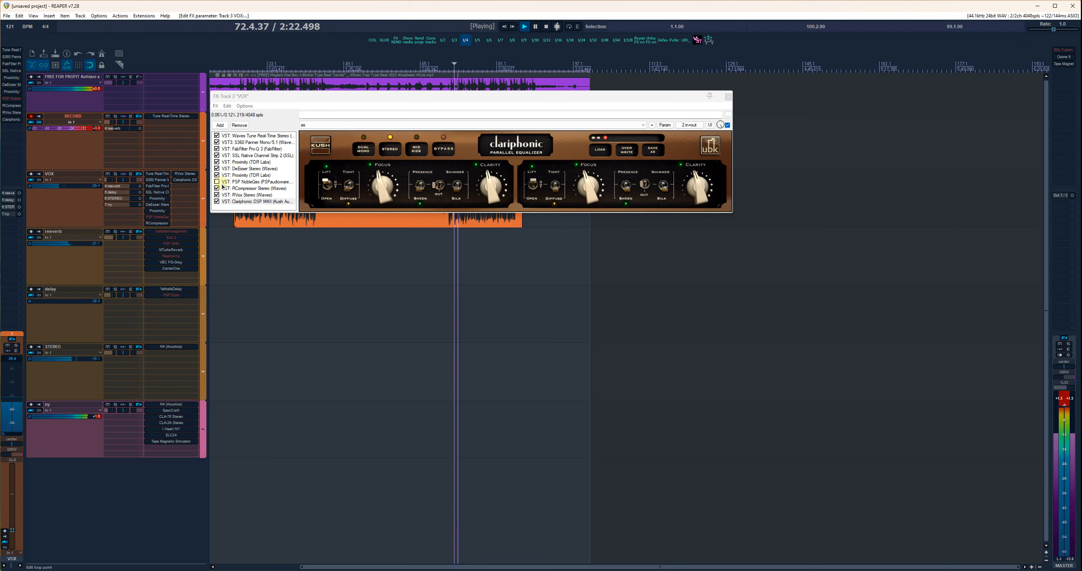
click(545, 26)
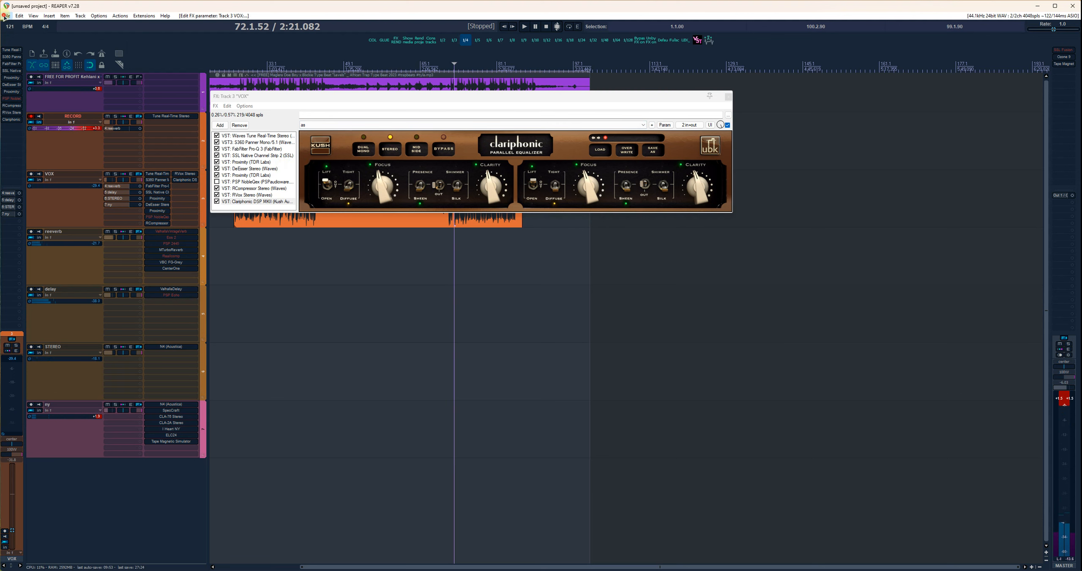
- Save the project as RAO RAO in its own subdirectory with all media copied
click(7, 15)
click(40, 58)
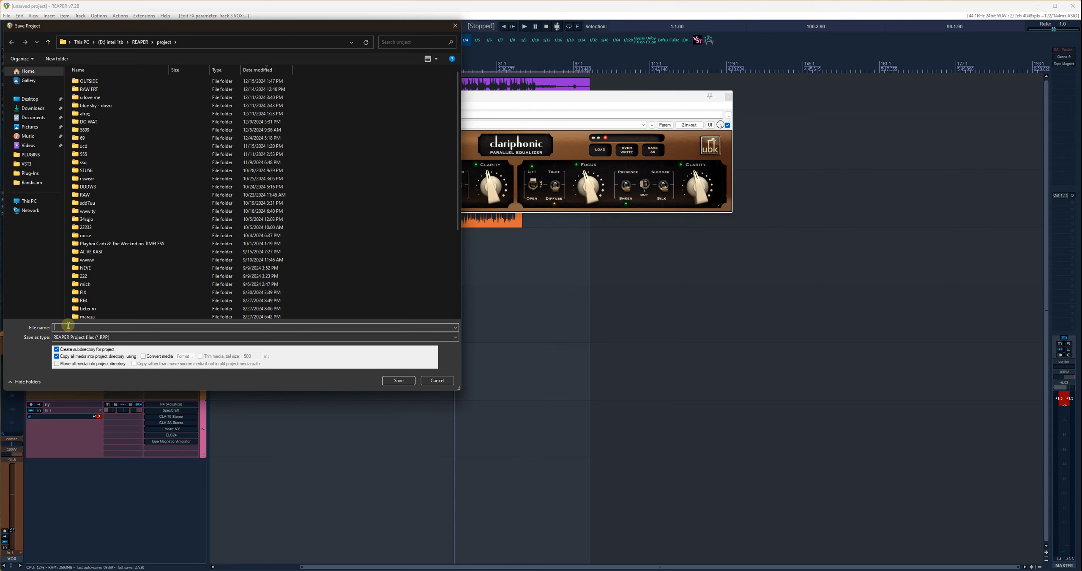
click(68, 325)
text(RAO)
click(399, 380)
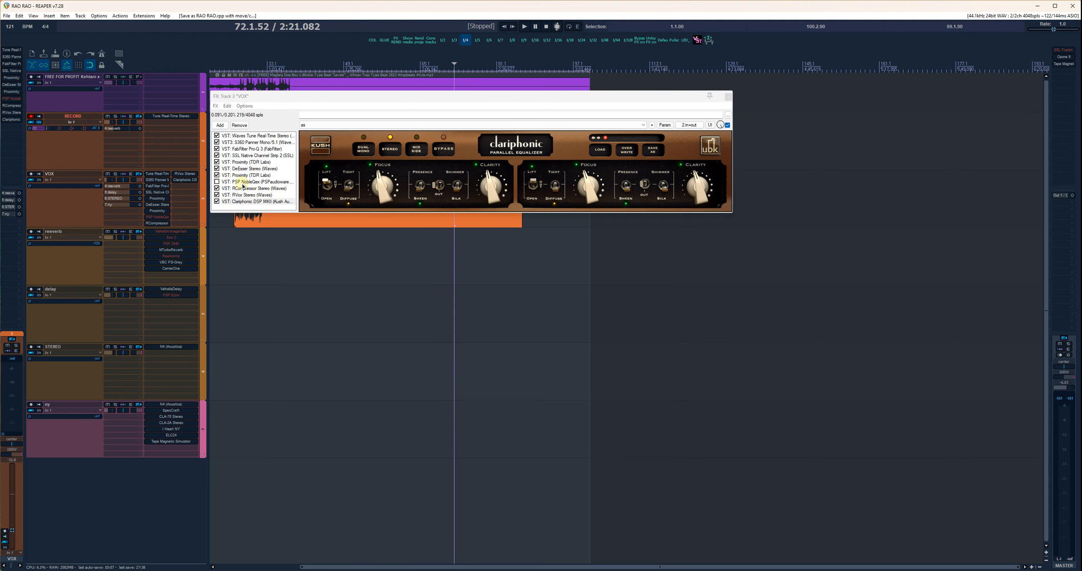
- Remove PSP NobleQex from the VOX FX chain, and bypass every remaining plugin individually
click(241, 183)
click(240, 125)
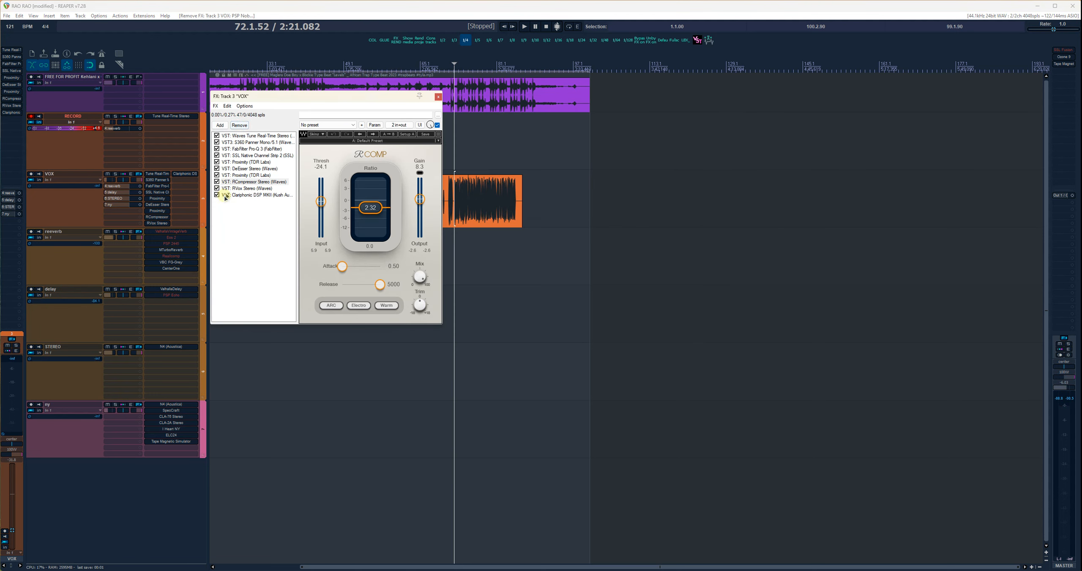
click(217, 195)
click(217, 189)
click(216, 182)
click(216, 175)
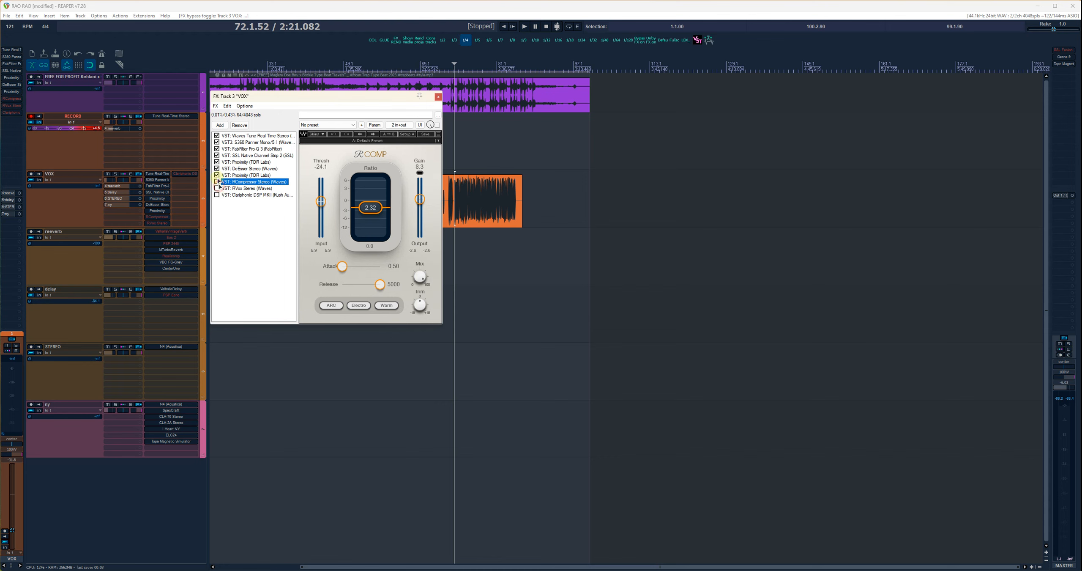
click(217, 168)
click(216, 142)
click(217, 148)
click(217, 155)
click(217, 162)
click(216, 136)
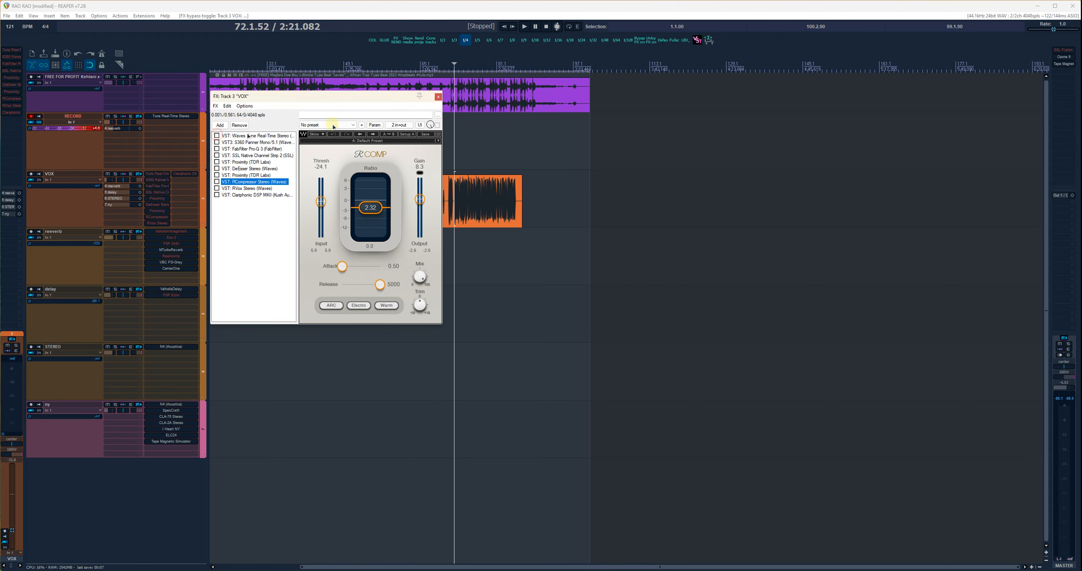
click(438, 97)
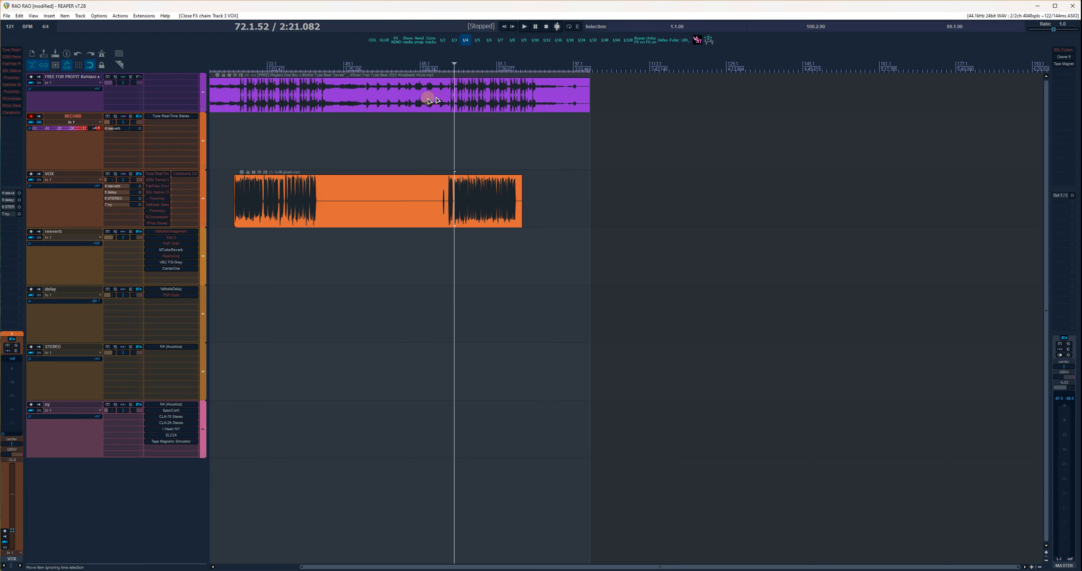
- Examine TR5 Comprexxor in the RECORD track's input FX chain and look through the saved project templates
click(39, 122)
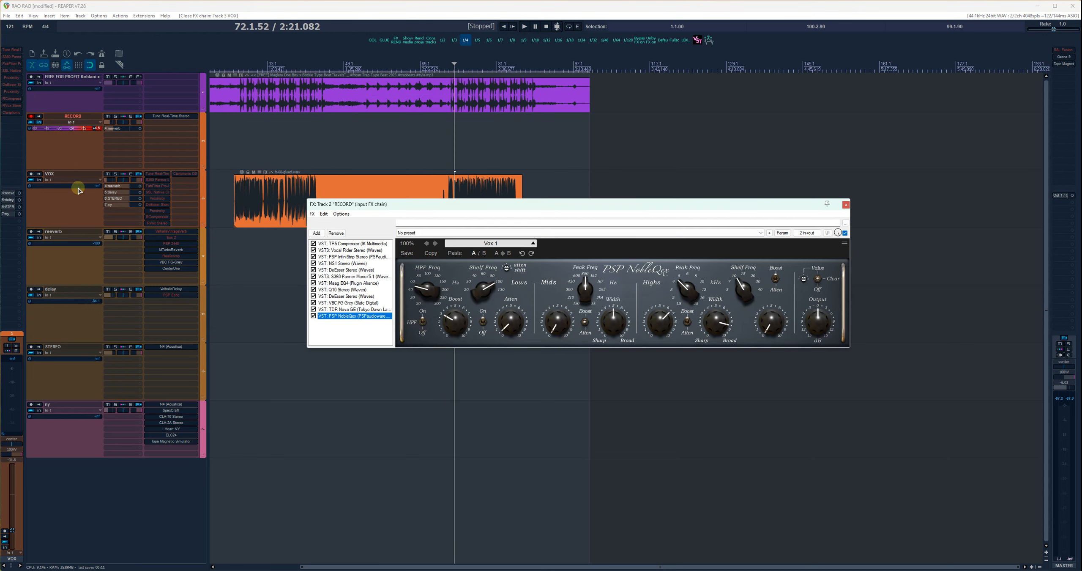
click(347, 244)
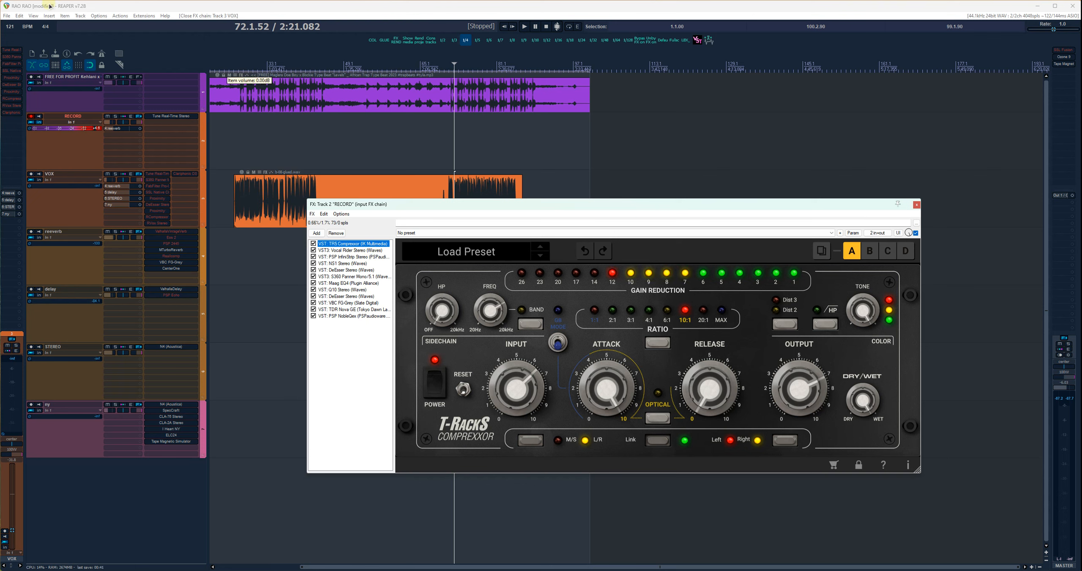
click(7, 16)
mouse_move(56, 96)
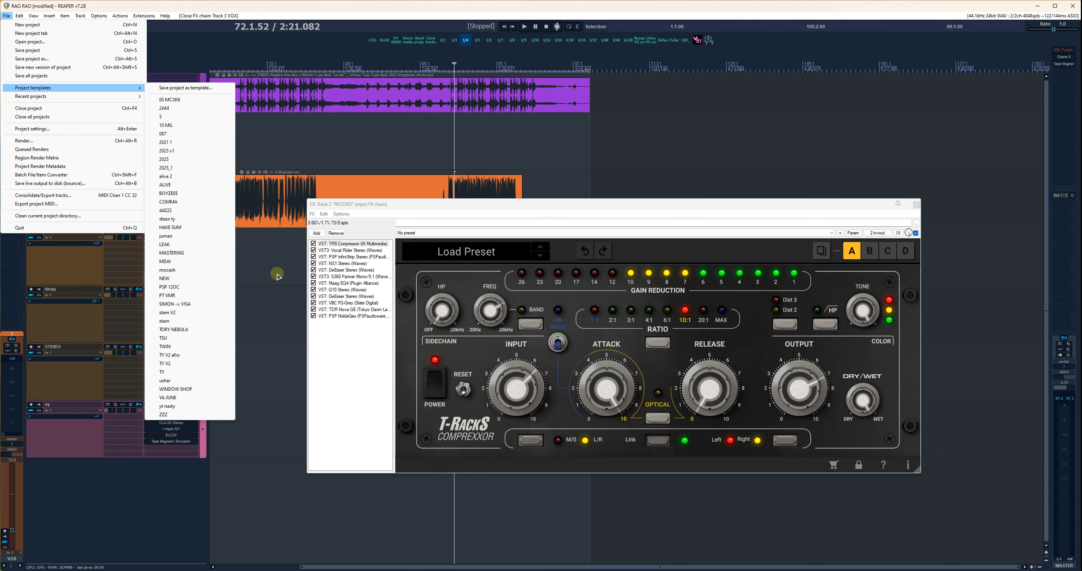
click(343, 382)
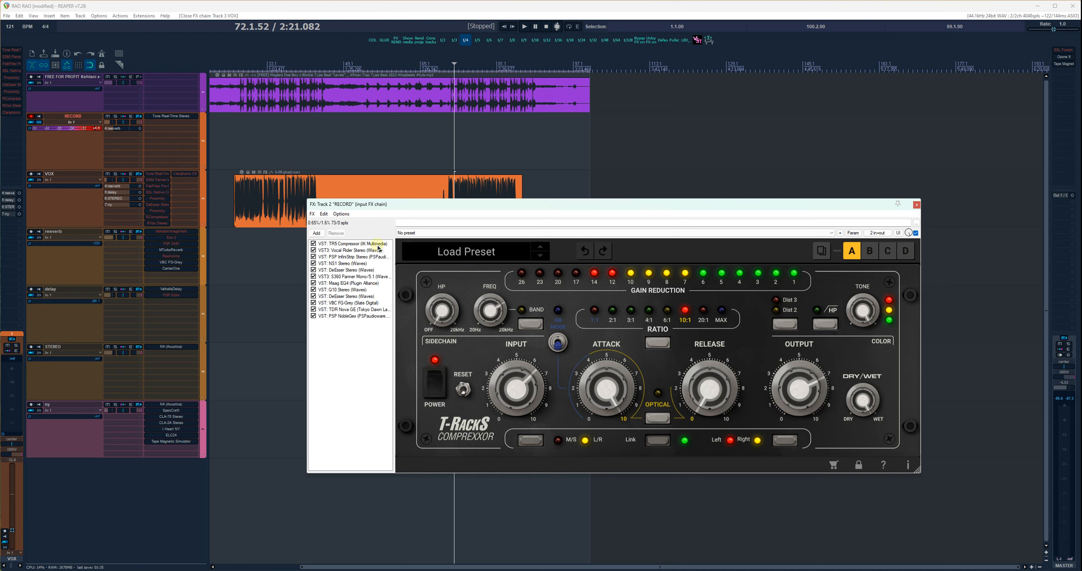
- Look through the user presets available for TR5 Comprexxor without loading one
click(362, 244)
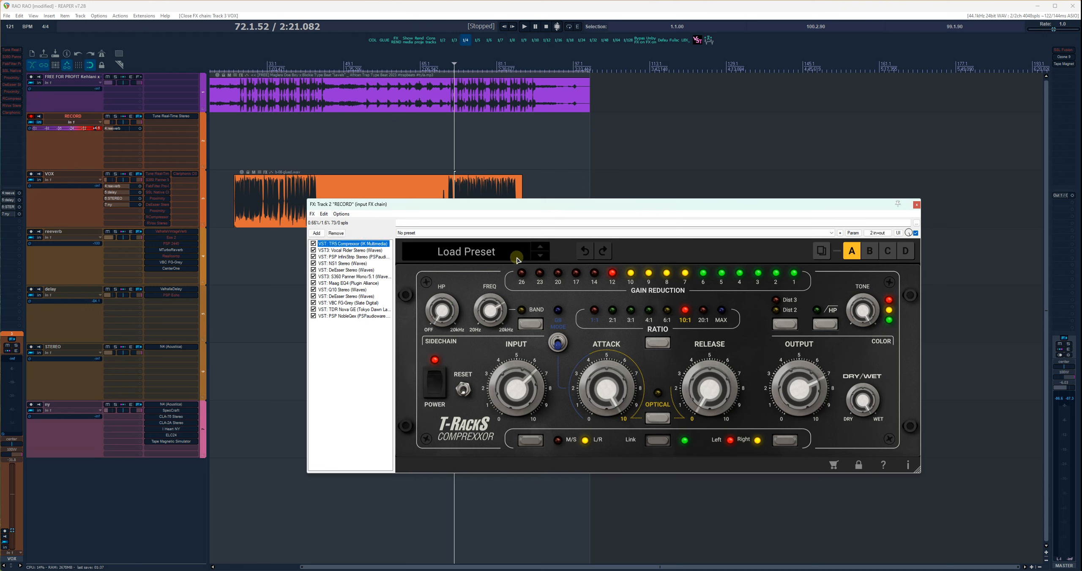
click(423, 233)
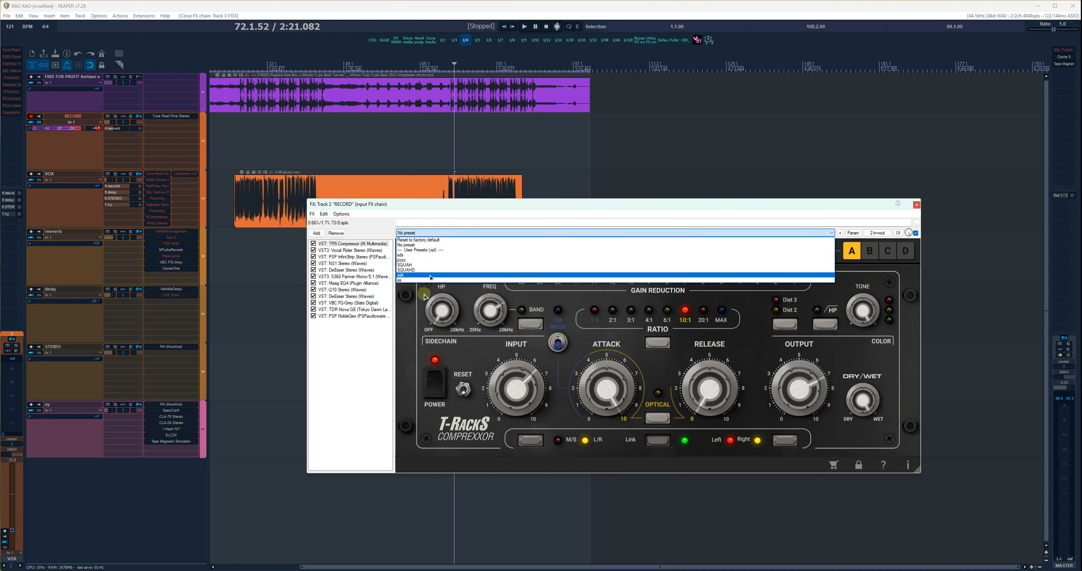
click(377, 359)
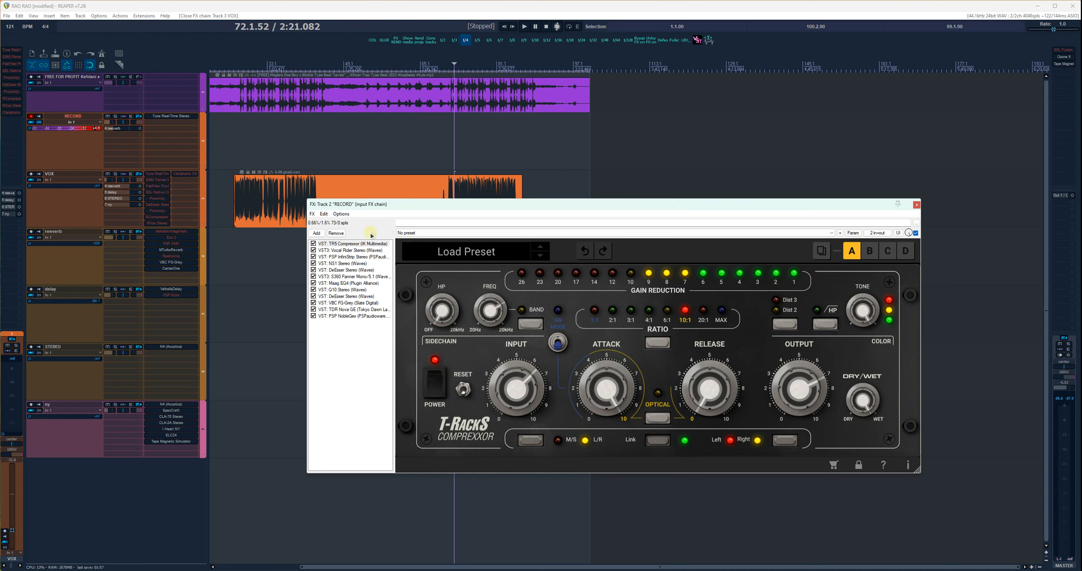
- Review PSP NobleQex, TDR Nova GE, VBC FG-Grey, Maag EQ4 and S360 Panner in the RECORD input FX chain, and close it
click(351, 315)
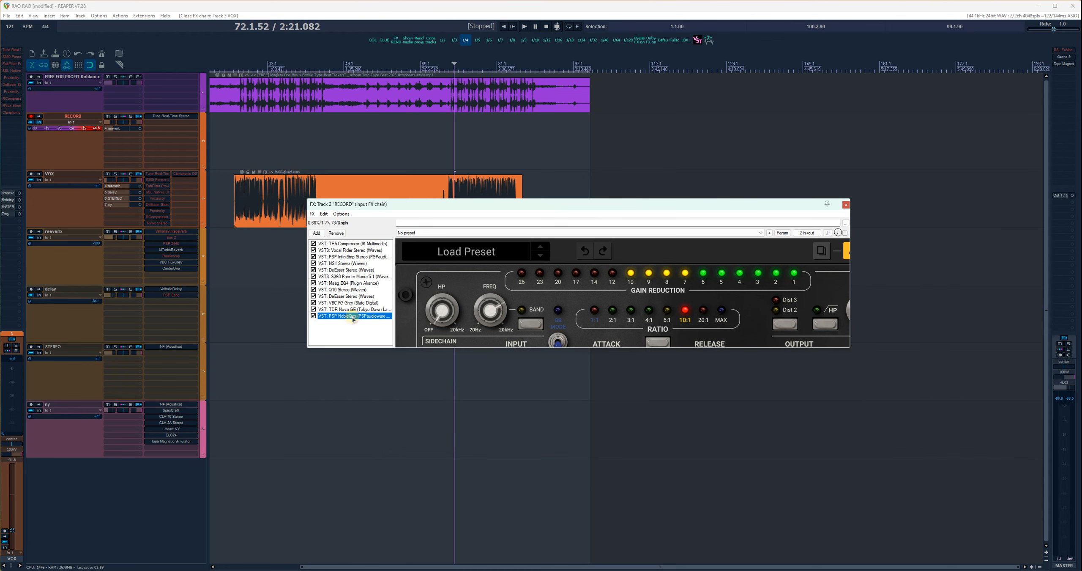
click(351, 309)
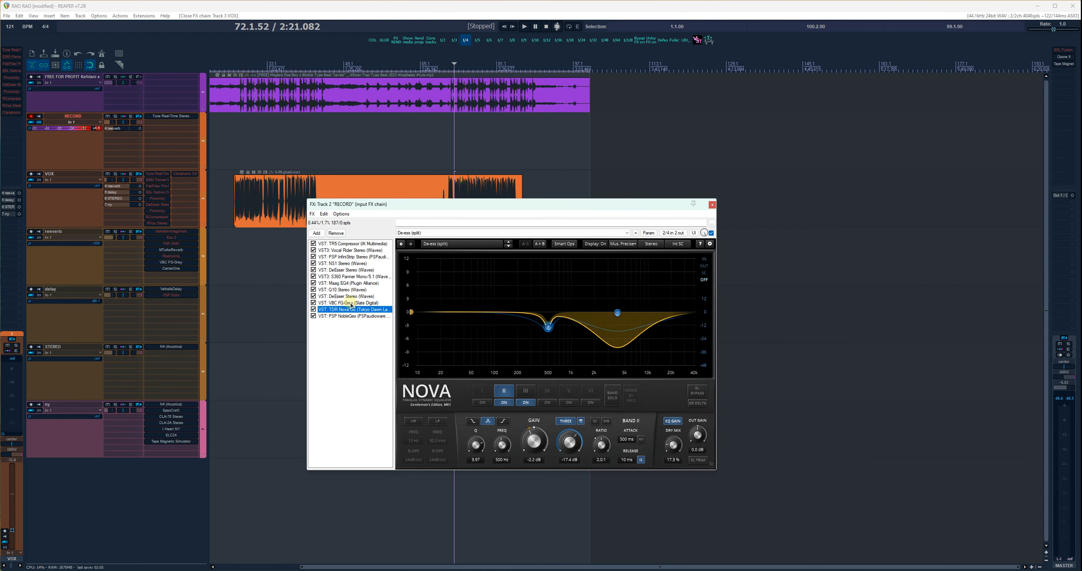
click(351, 302)
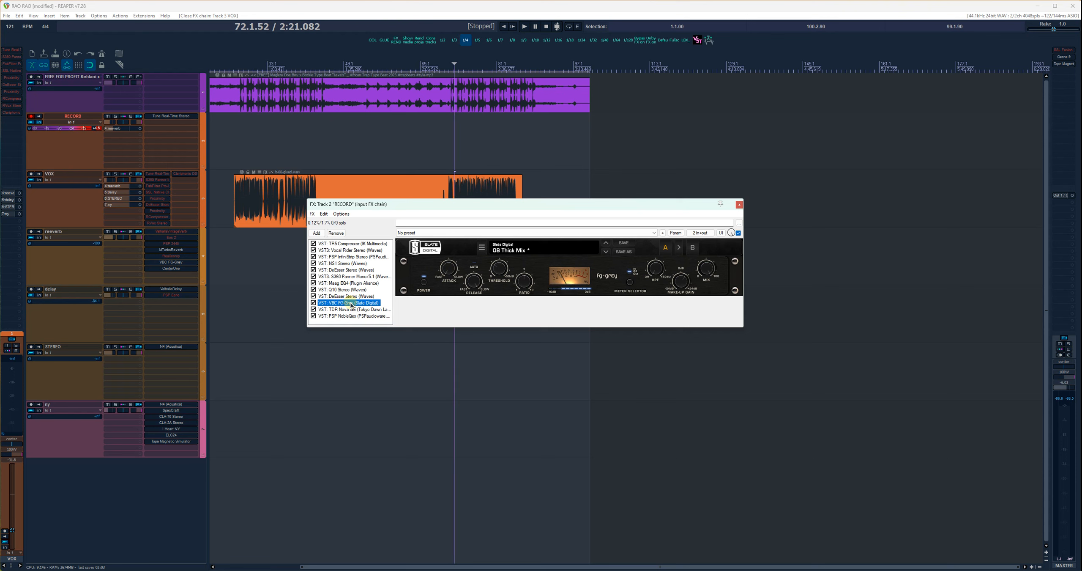
click(346, 283)
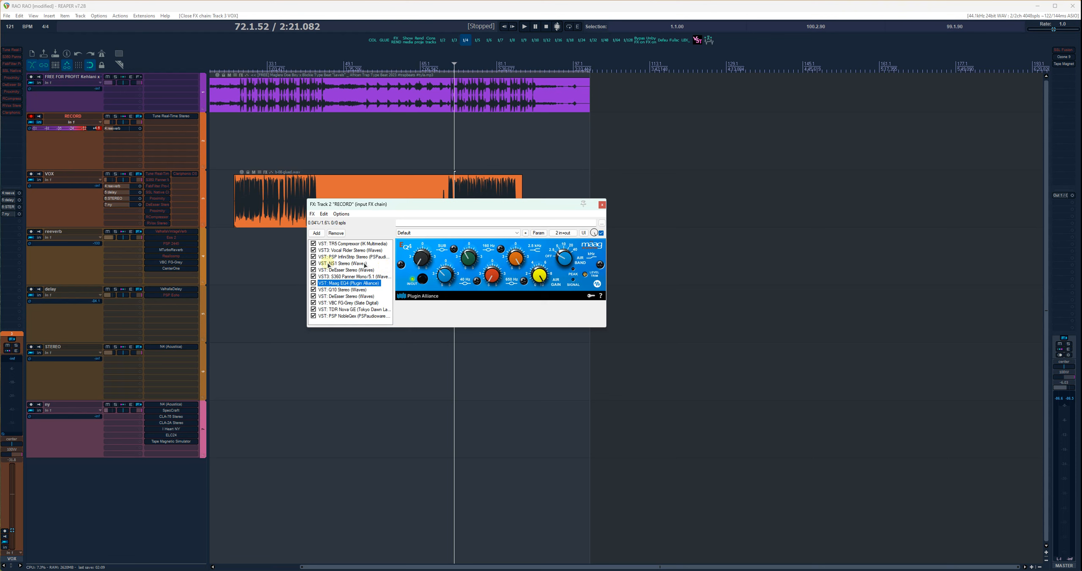
click(353, 276)
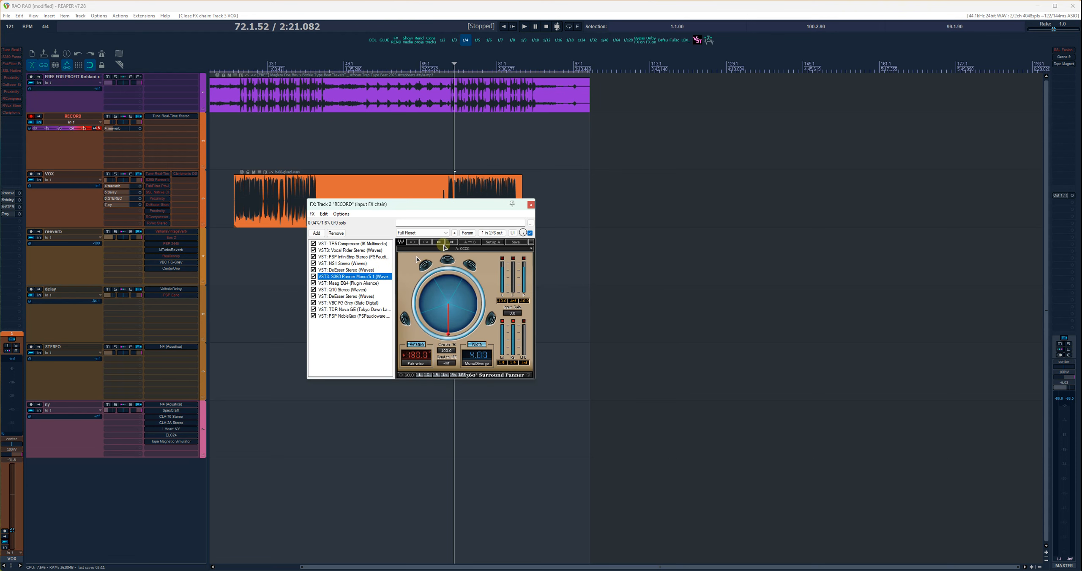
click(530, 205)
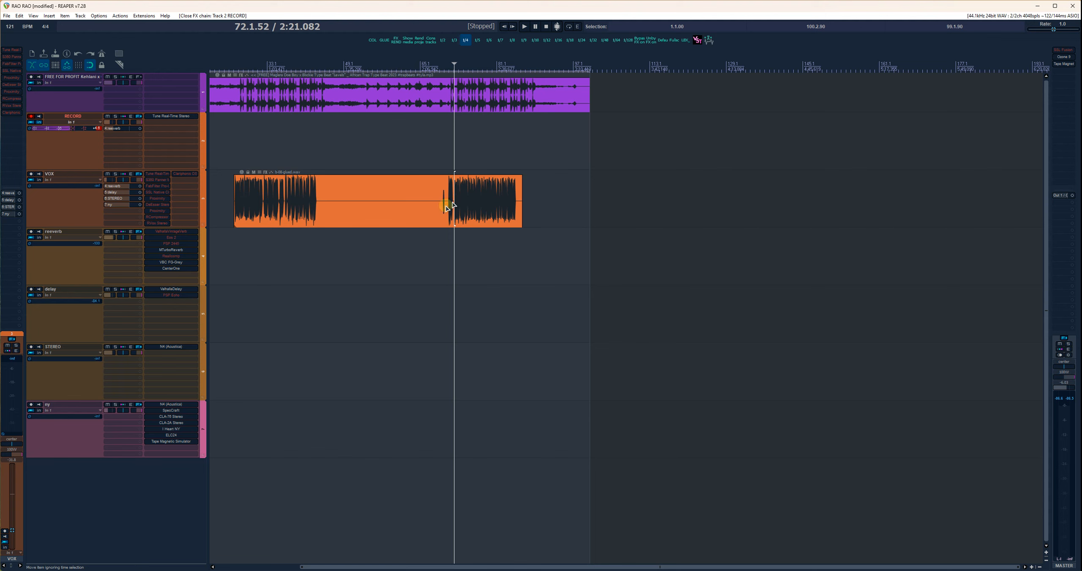
- Start playback, reopen the VOX FX chain, and move its window clear of the vocal item
key(space)
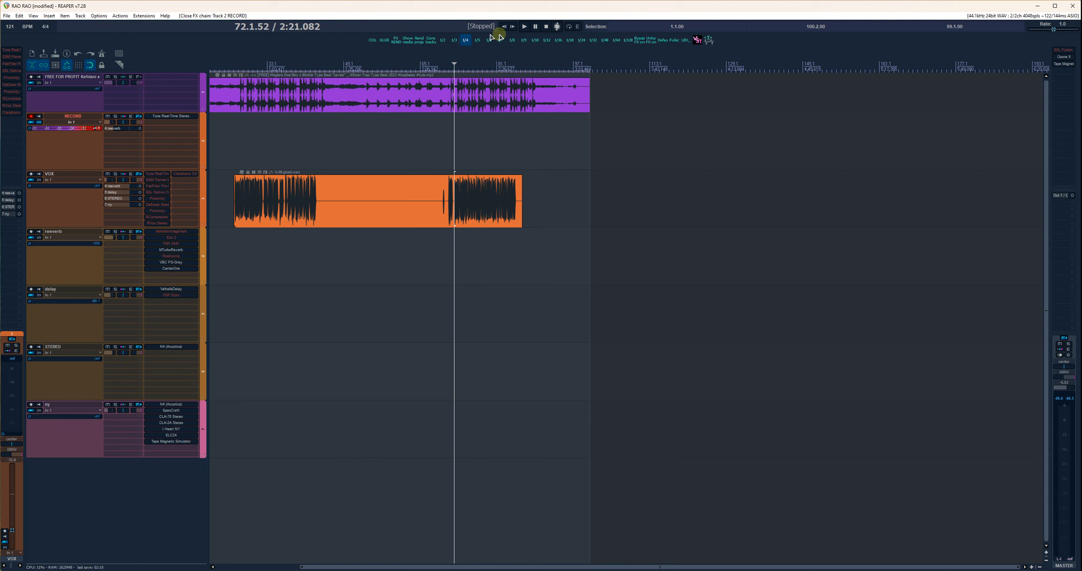
click(153, 174)
double_click(322, 201)
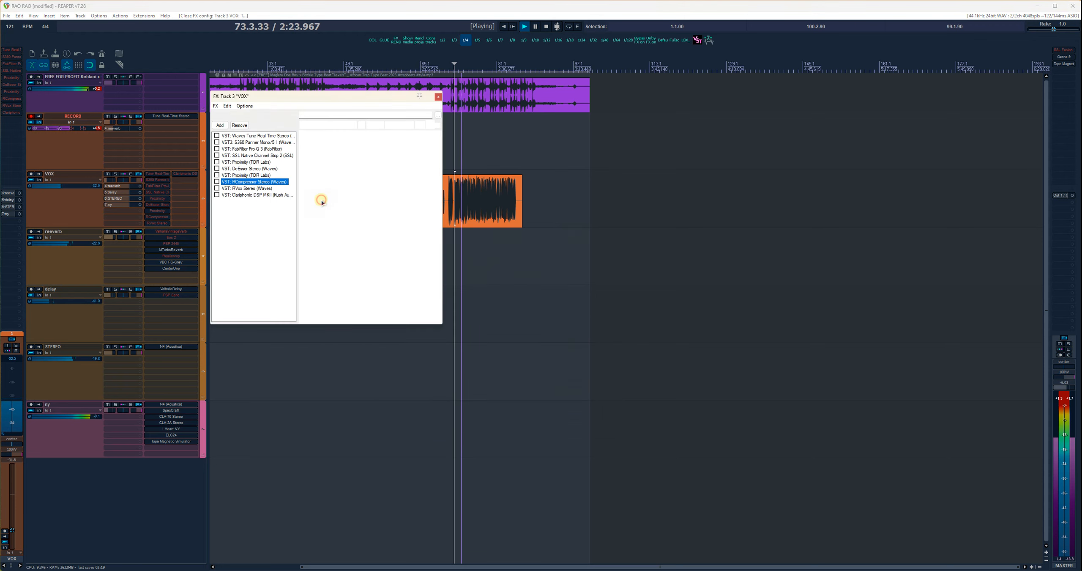
drag(299, 98, 356, 208)
drag(319, 138, 380, 240)
- Enable Waves Tune Real-Time on VOX, and mute the beat track to hear the vocal from about bar 71
click(299, 274)
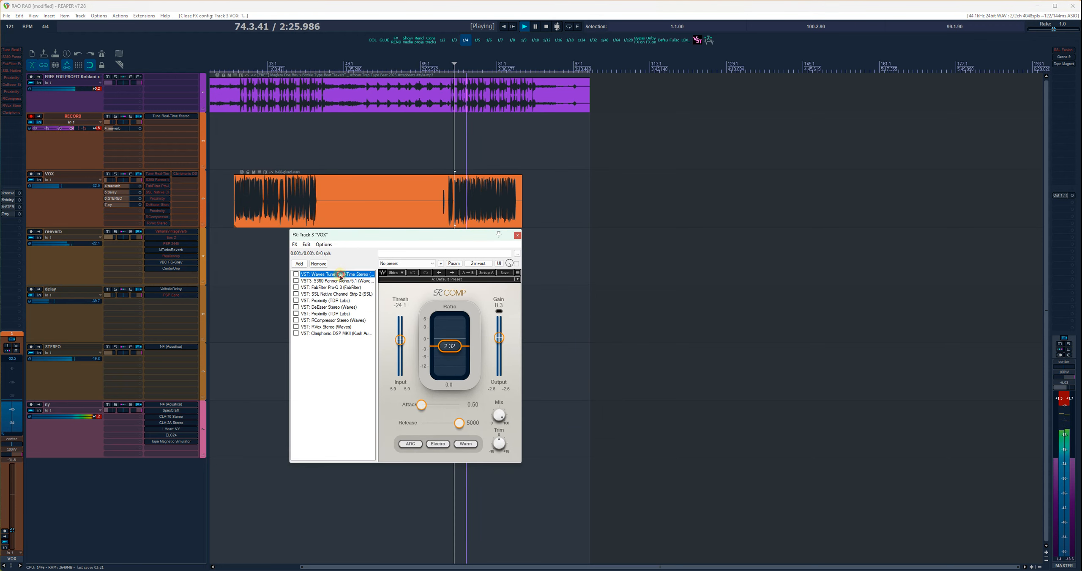
click(296, 273)
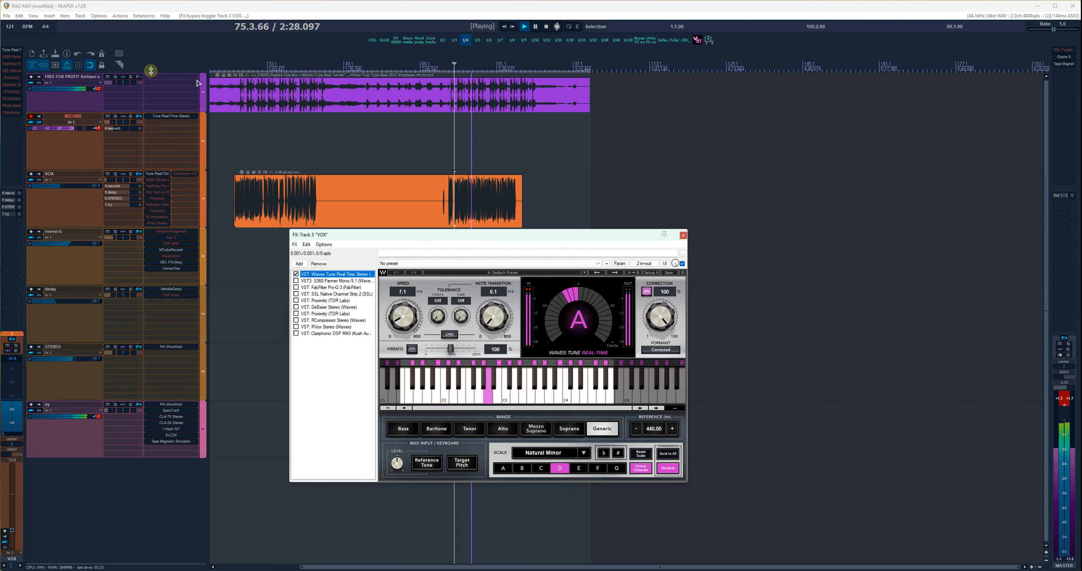
click(107, 77)
click(456, 71)
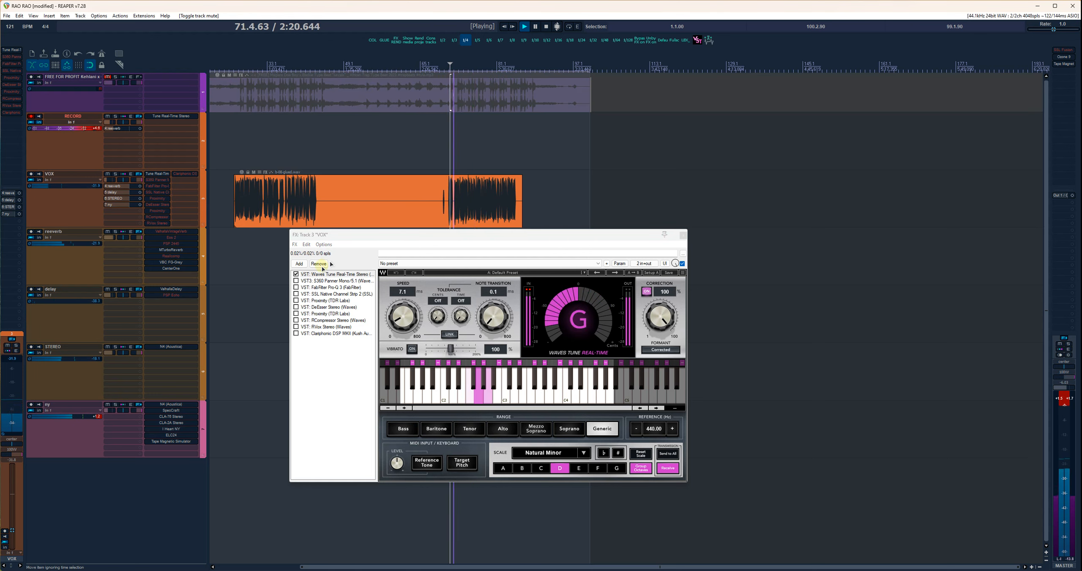
- Enable the S360 Panner on VOX after comparing it off and on, and enable FabFilter Pro-Q 3
click(317, 280)
click(296, 280)
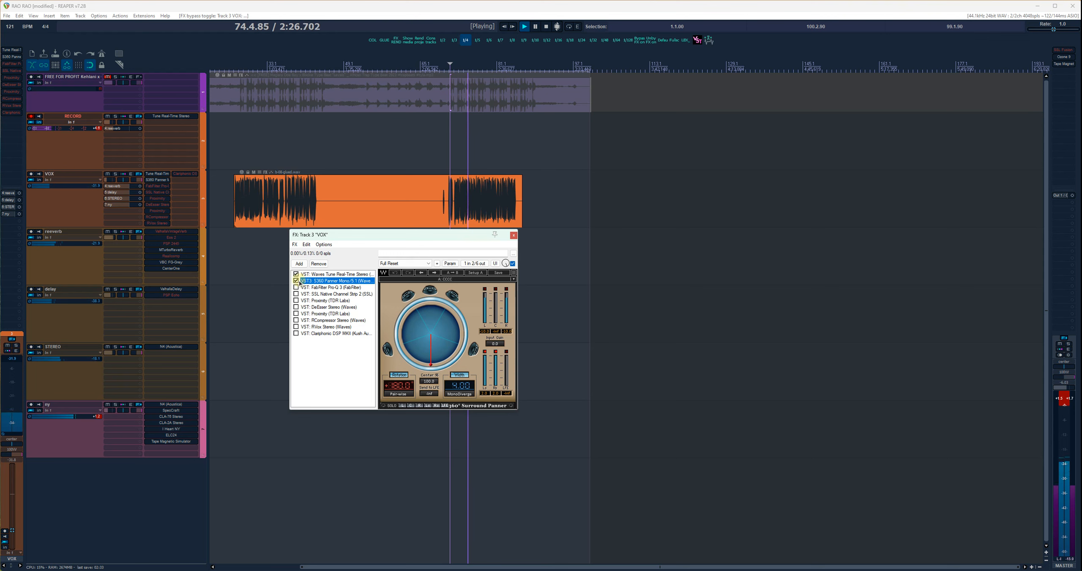
click(296, 280)
click(297, 281)
click(299, 287)
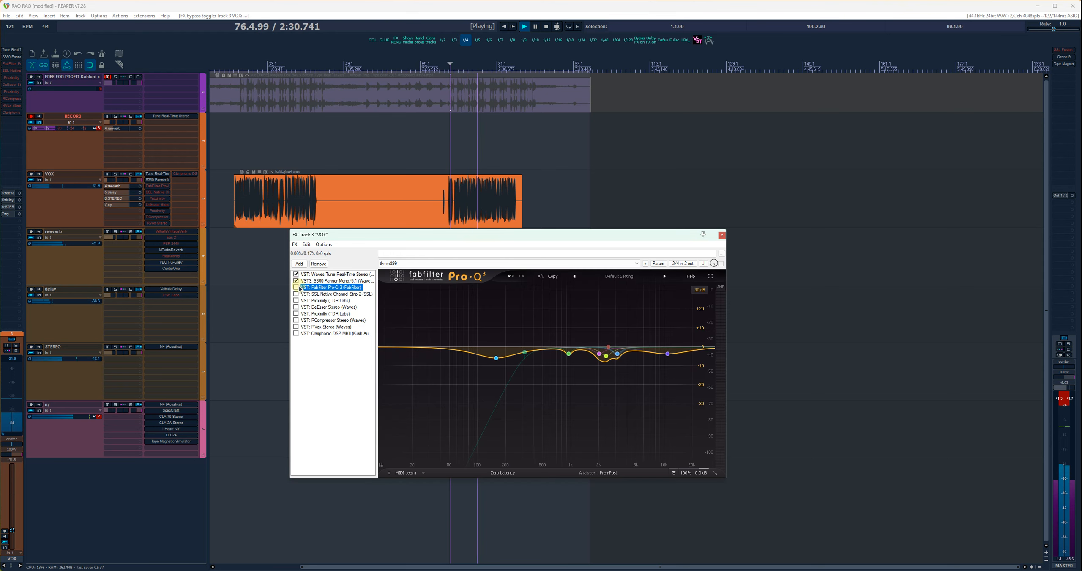
click(296, 288)
- Enable SSL Native Channel Strip 2 and the first Proximity plugin in the VOX FX chain during playback
click(310, 293)
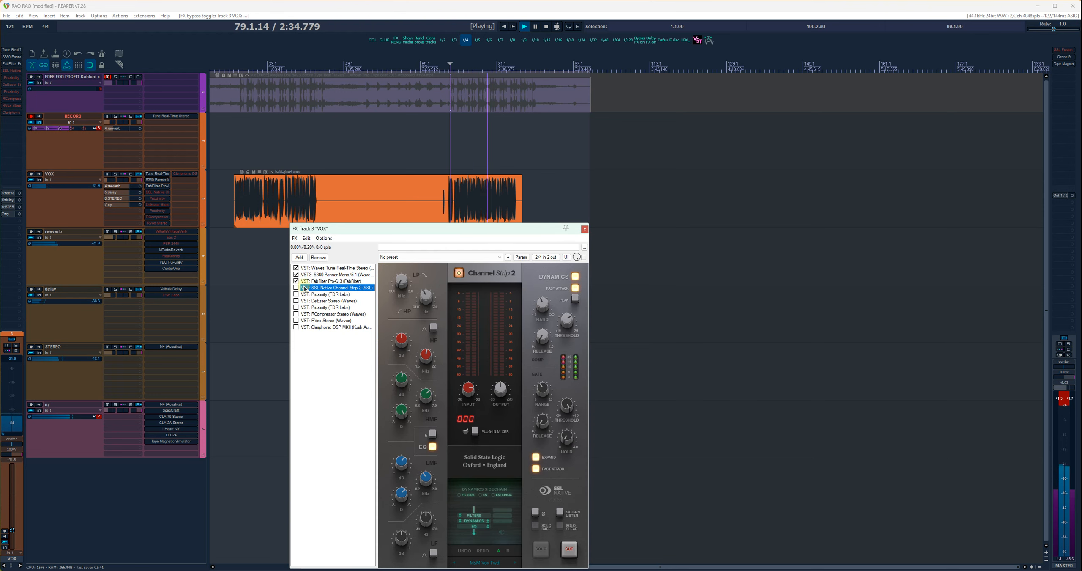
click(296, 287)
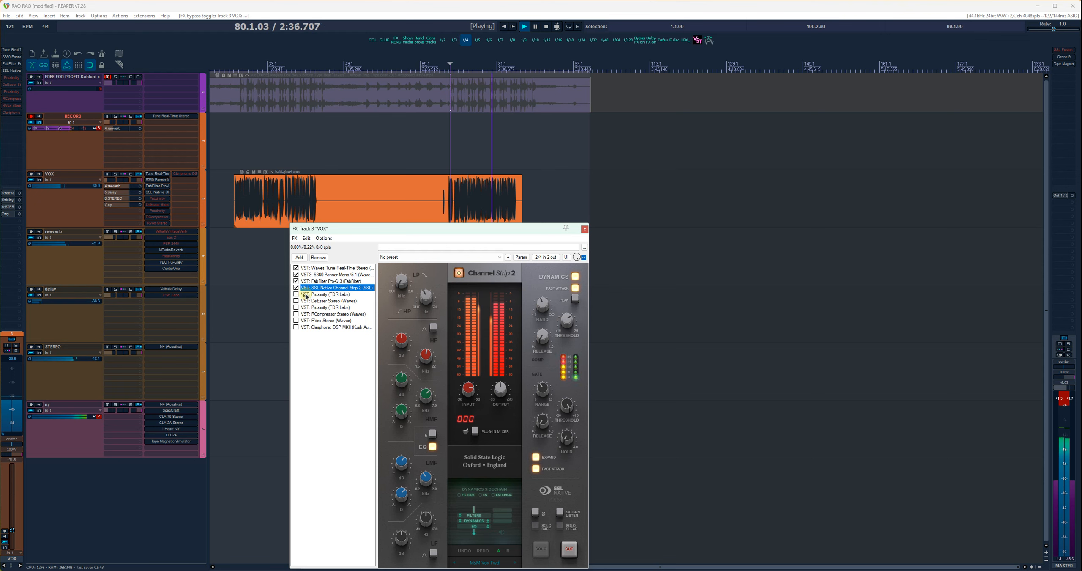
click(307, 295)
click(297, 295)
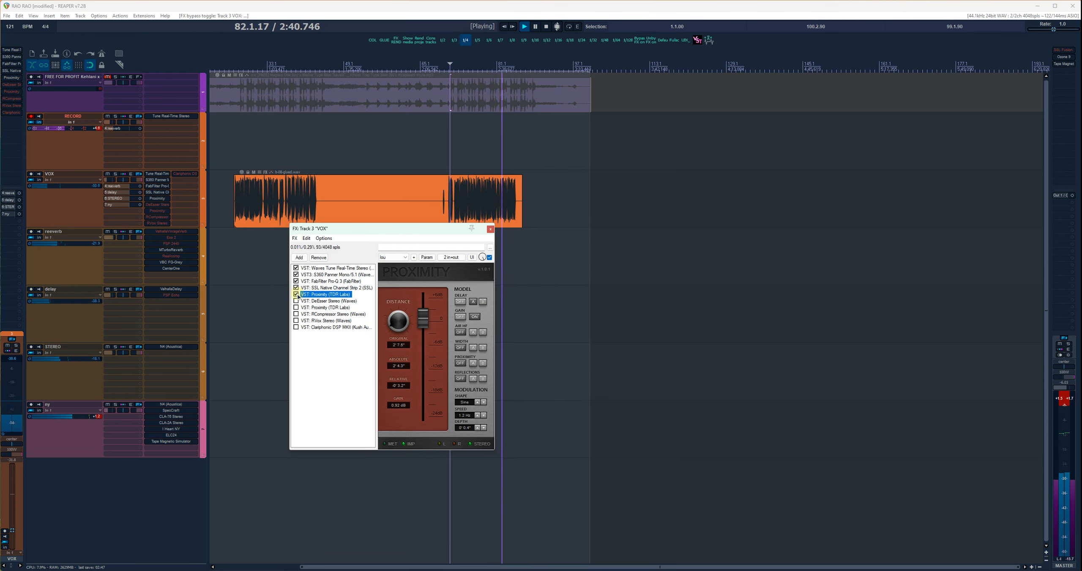
- Enable DeEsser Stereo and the second Proximity plugin in the VOX FX chain
click(301, 301)
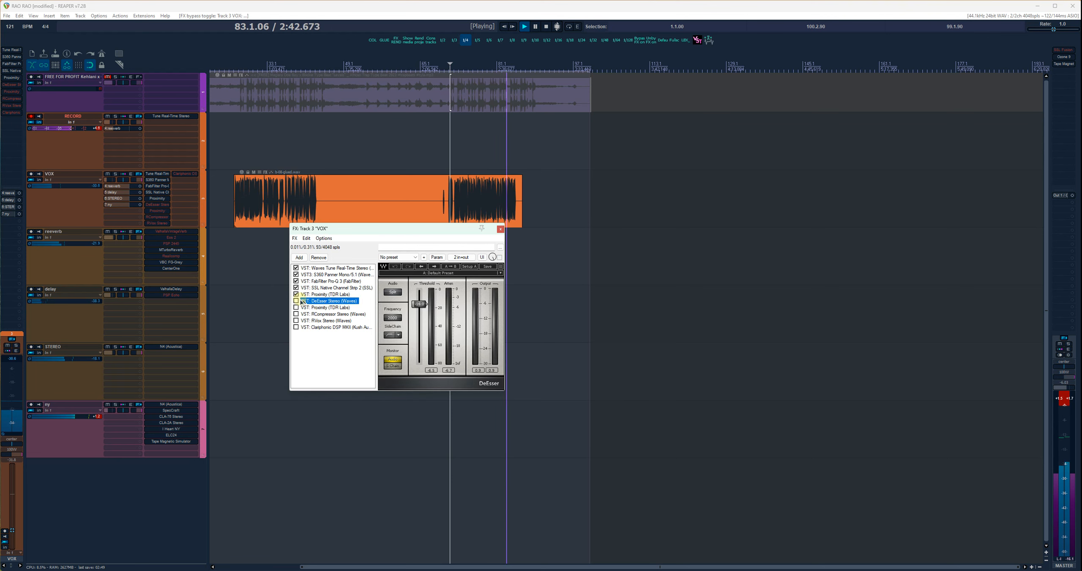
click(296, 300)
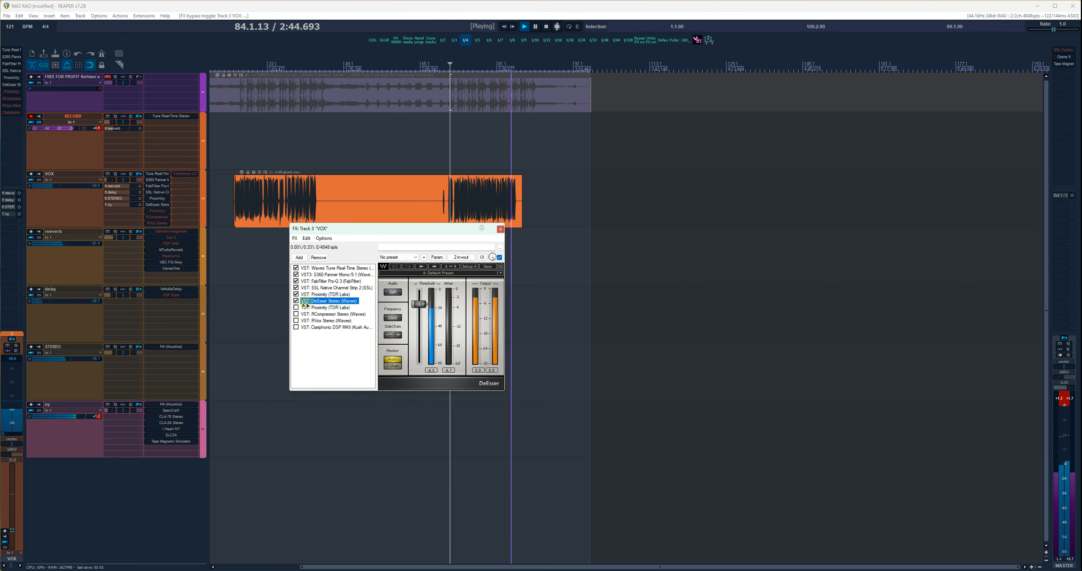
click(313, 308)
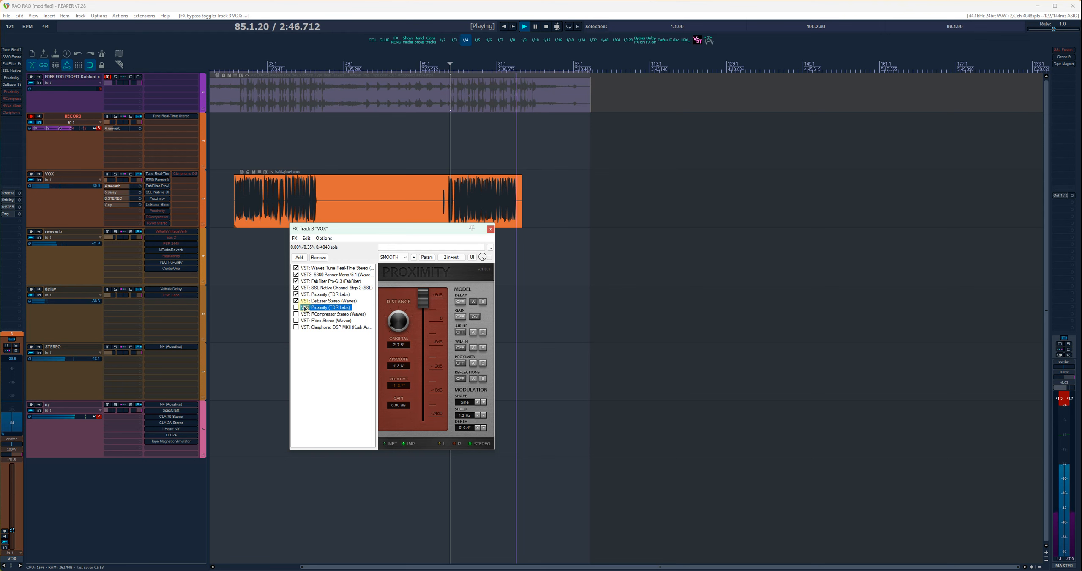
click(296, 307)
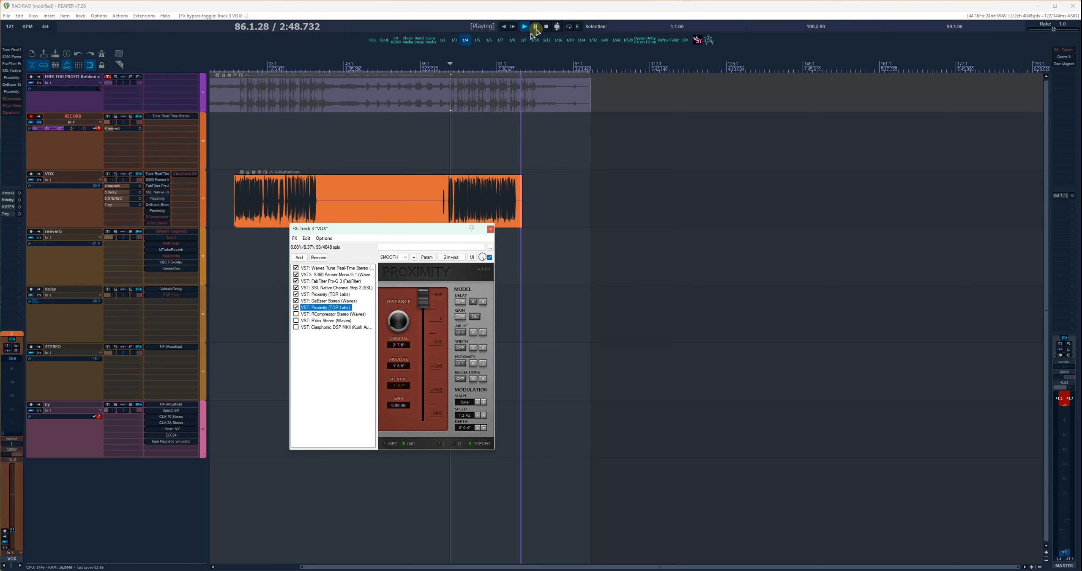
- Restart playback from about bar 71, and enable RCompressor Stereo and RVox Stereo on VOX
click(545, 27)
click(524, 27)
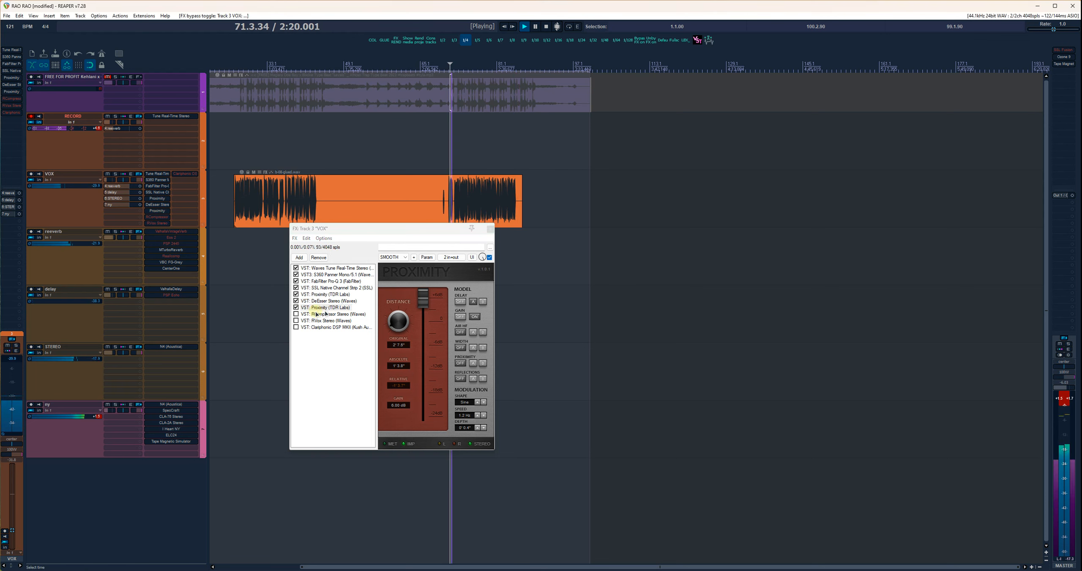
click(296, 314)
click(314, 314)
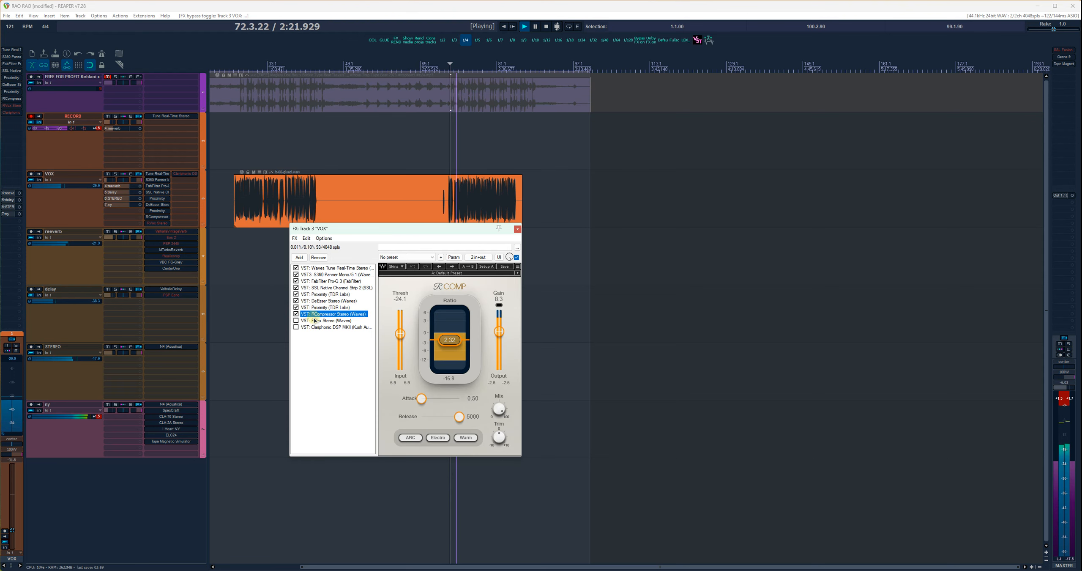
click(314, 320)
click(296, 321)
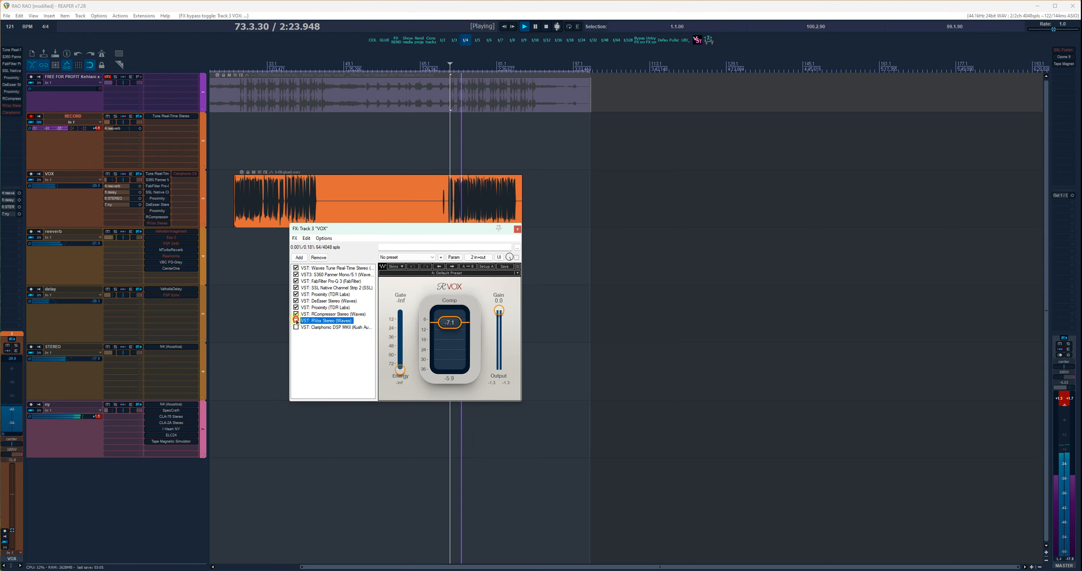
- Enable Clariphonic DSP MKII on VOX, and unmute the beat track to hear the full vocal chain with it
click(305, 327)
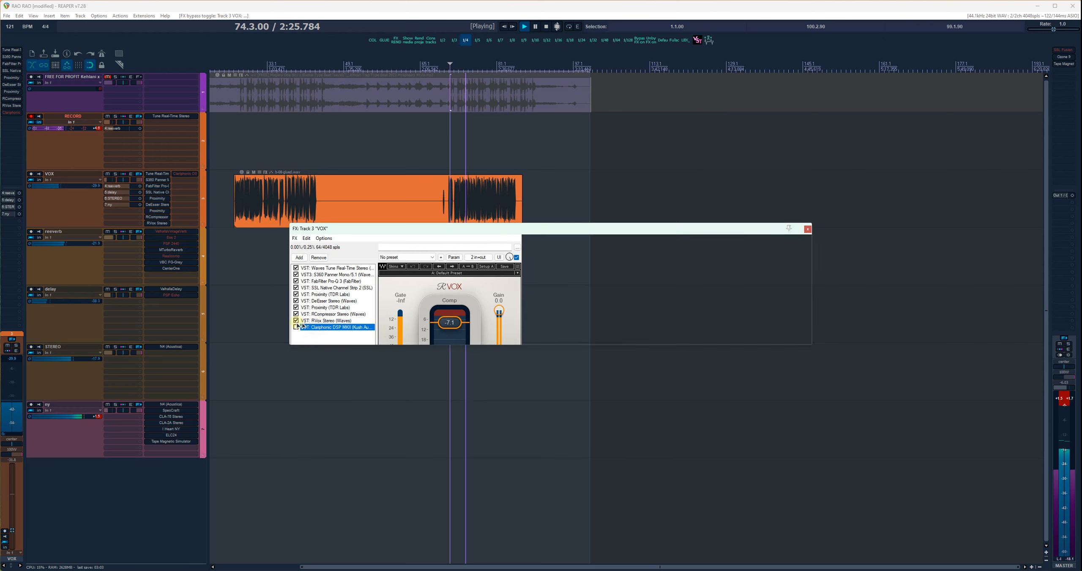
click(296, 327)
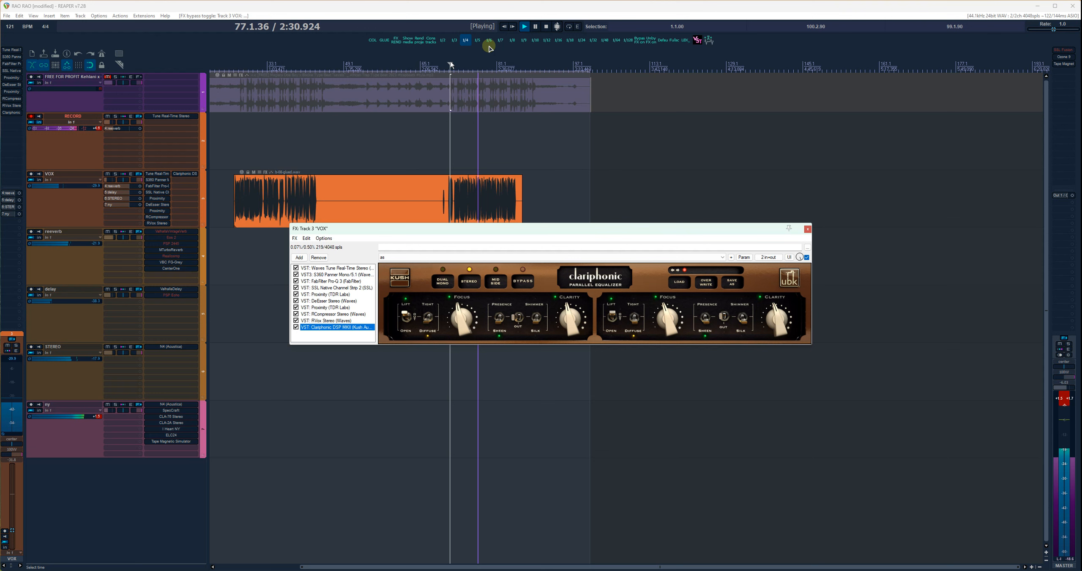
click(107, 76)
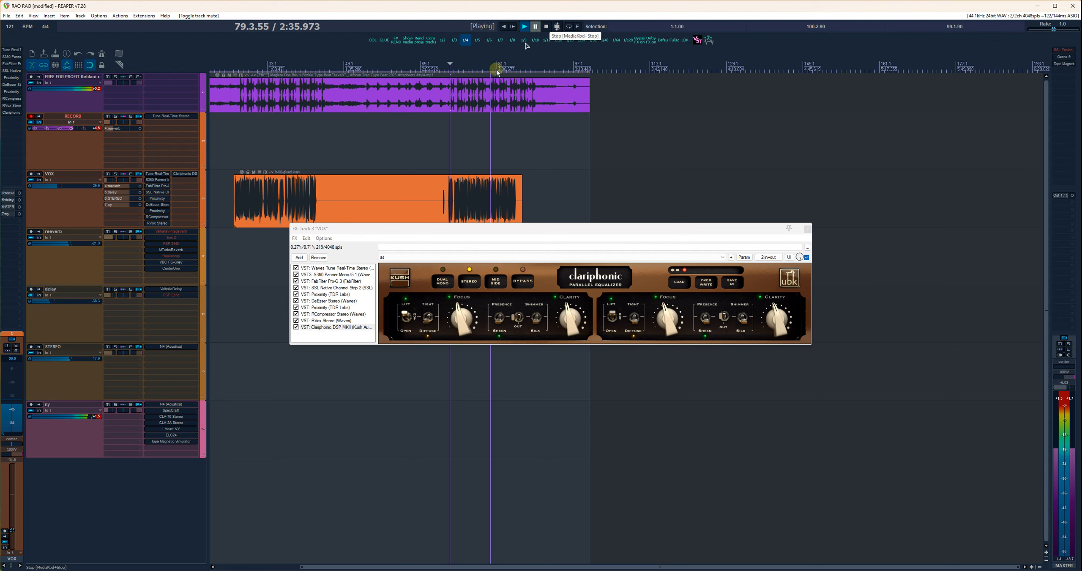
- Set a repeating time selection from 71.4.42 to 85.1.09, stop playback, and close the VOX FX chain
drag(480, 67, 516, 65)
click(569, 26)
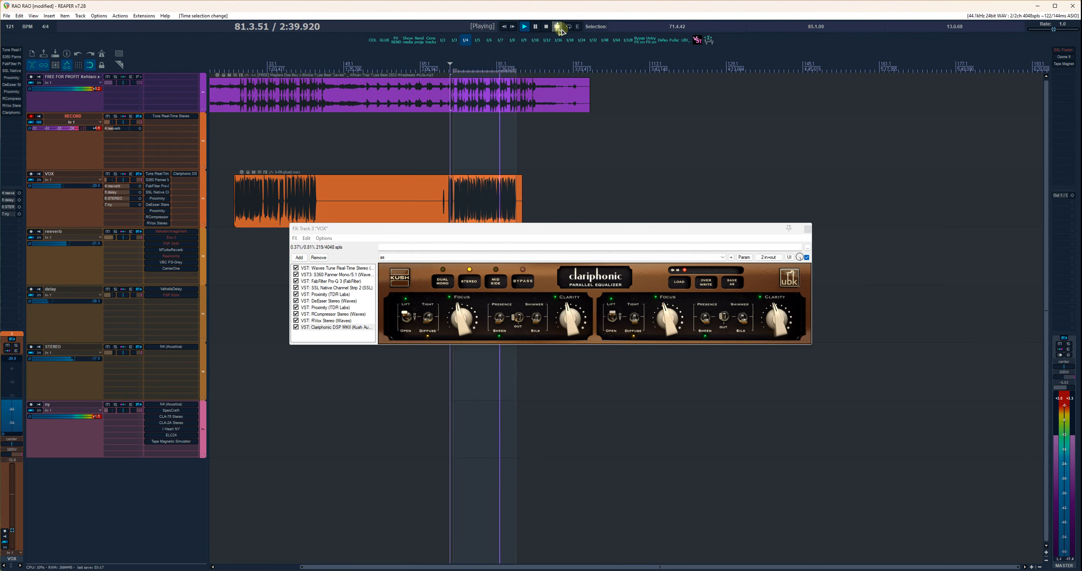
click(545, 26)
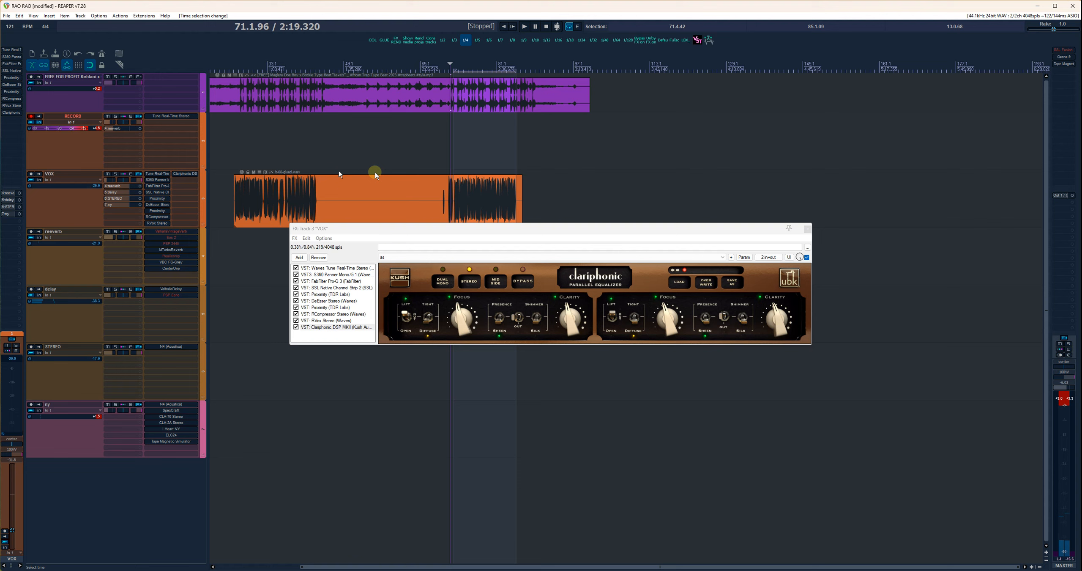
click(808, 227)
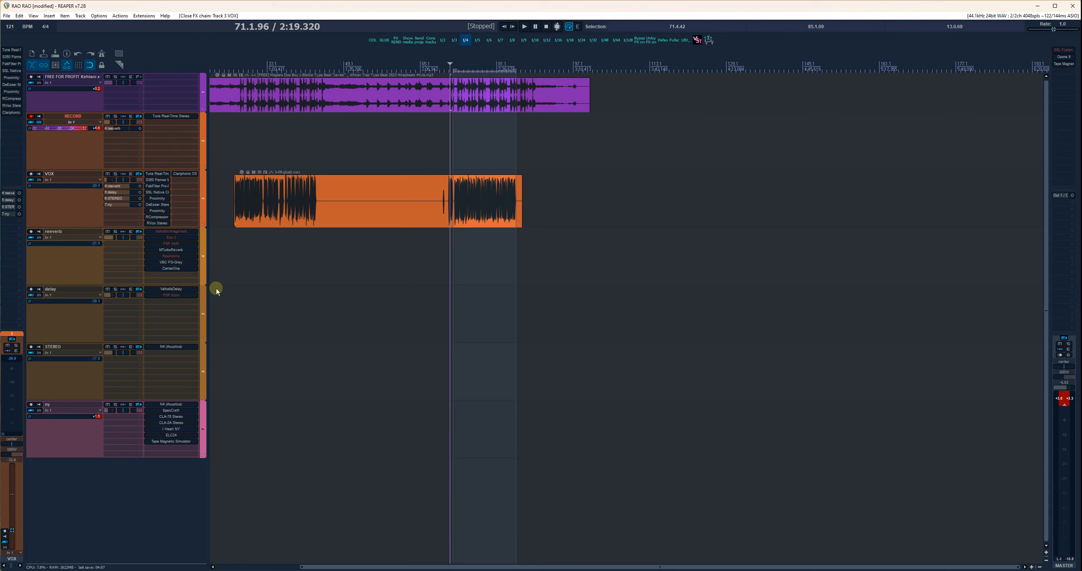
- Open the N4 plugin on the STEREO track, browse the favourites in its program repository, and close the repository
click(81, 371)
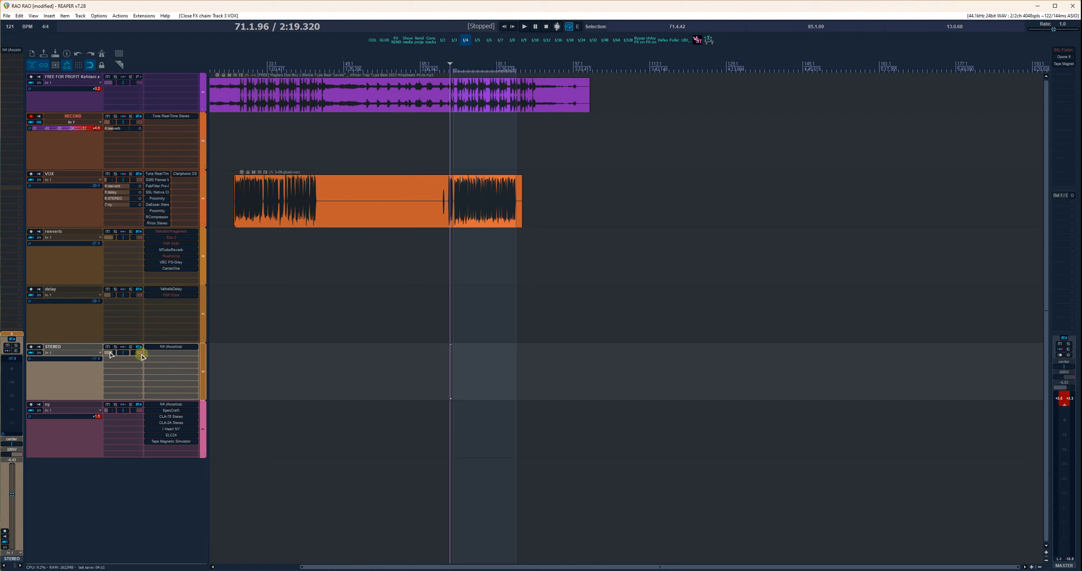
click(167, 346)
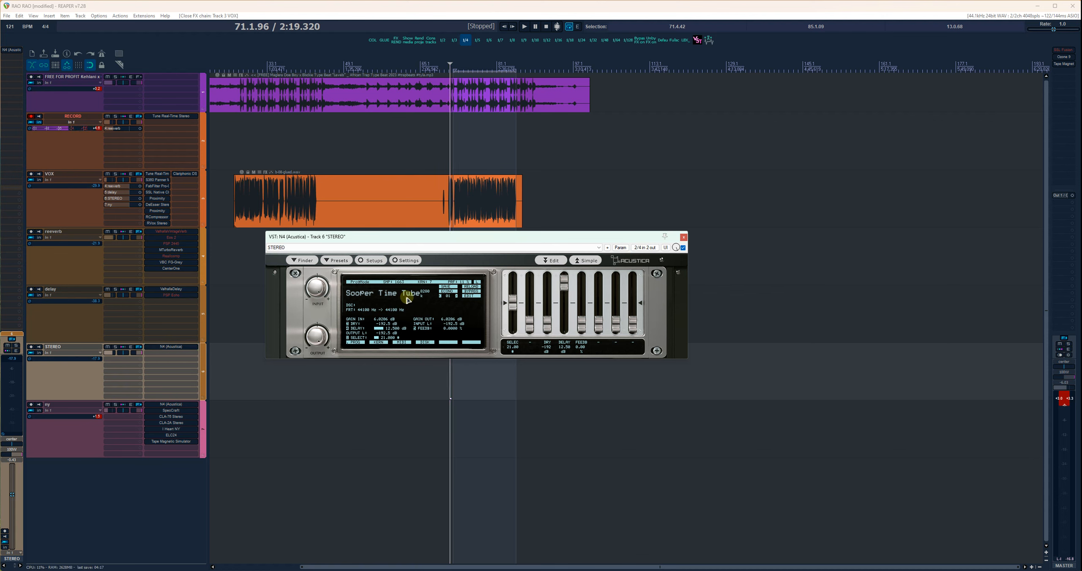
click(304, 261)
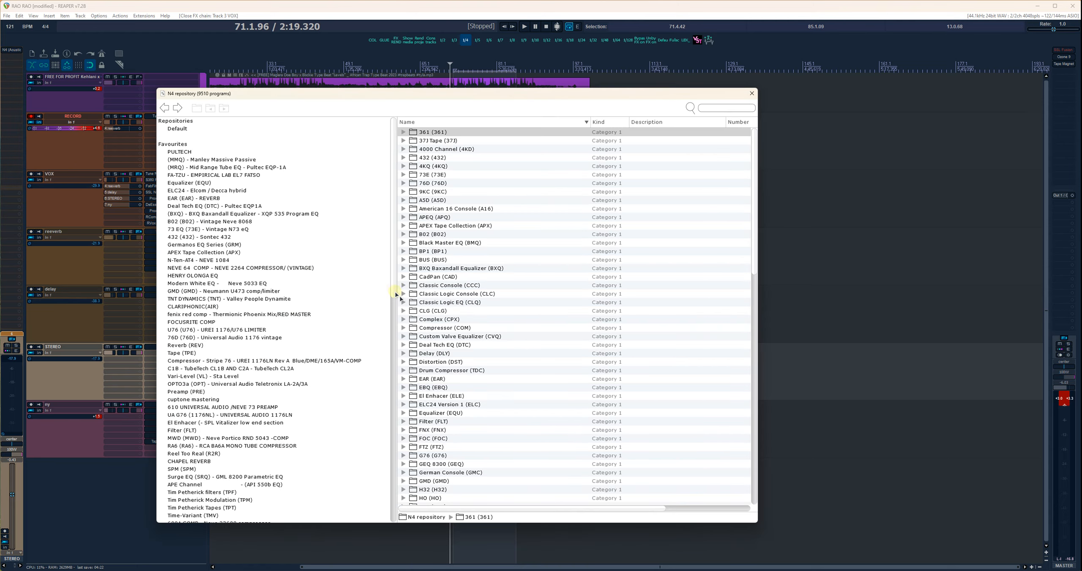
drag(396, 294, 396, 519)
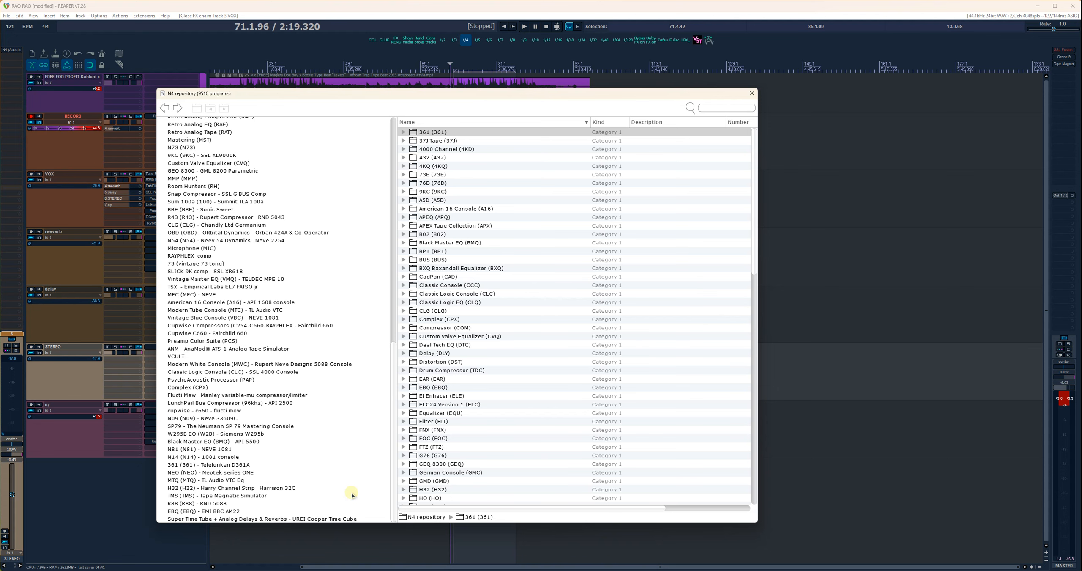
click(750, 93)
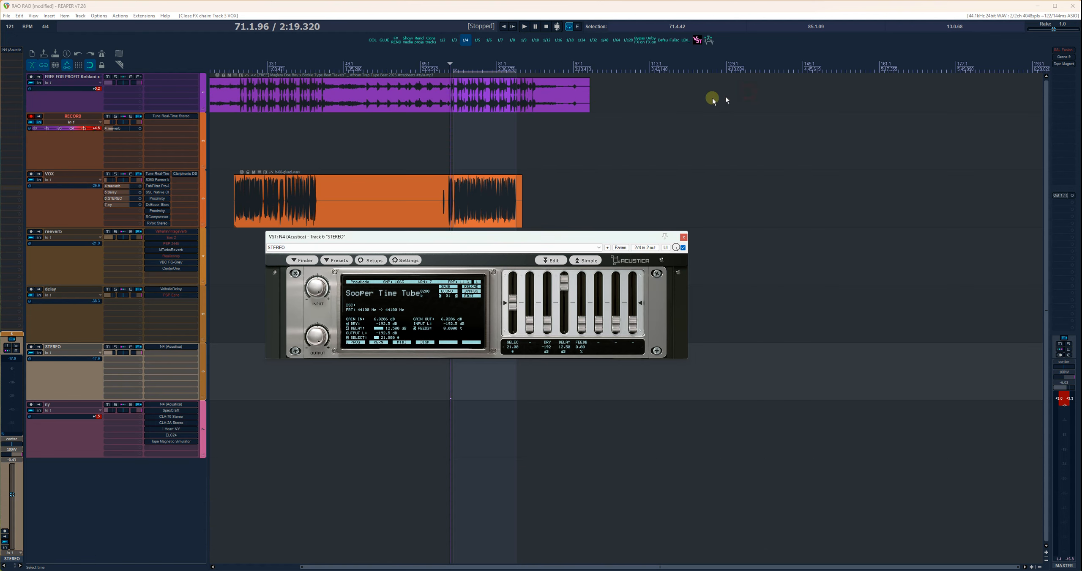
- Play the looped vocal with the beat track muted, raising the STEREO track's volume to hear its effect and lowering it again
click(524, 26)
click(107, 76)
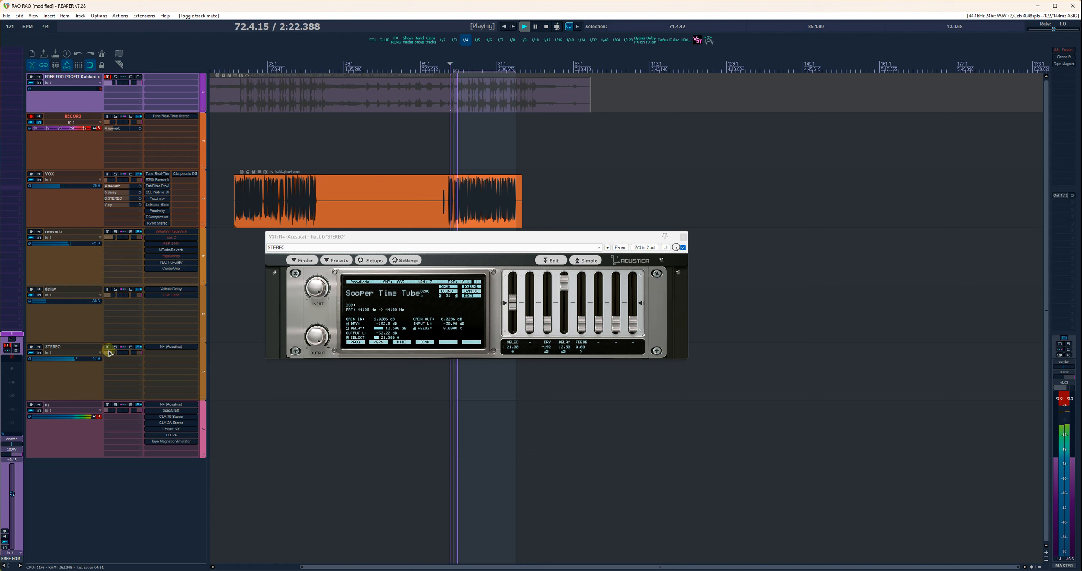
mouse_move(110, 354)
drag(112, 353, 111, 352)
mouse_move(113, 354)
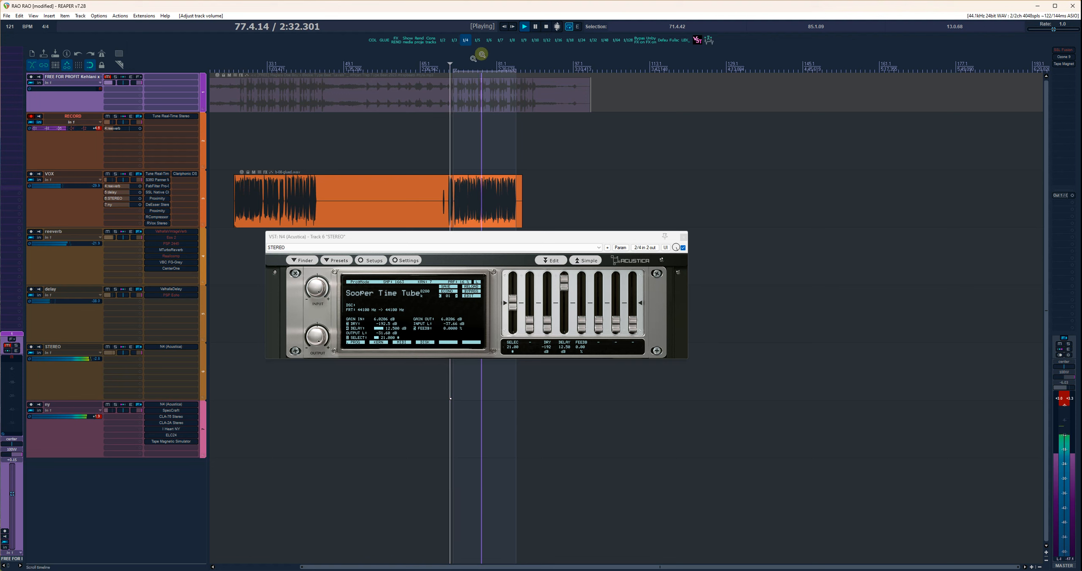
click(452, 65)
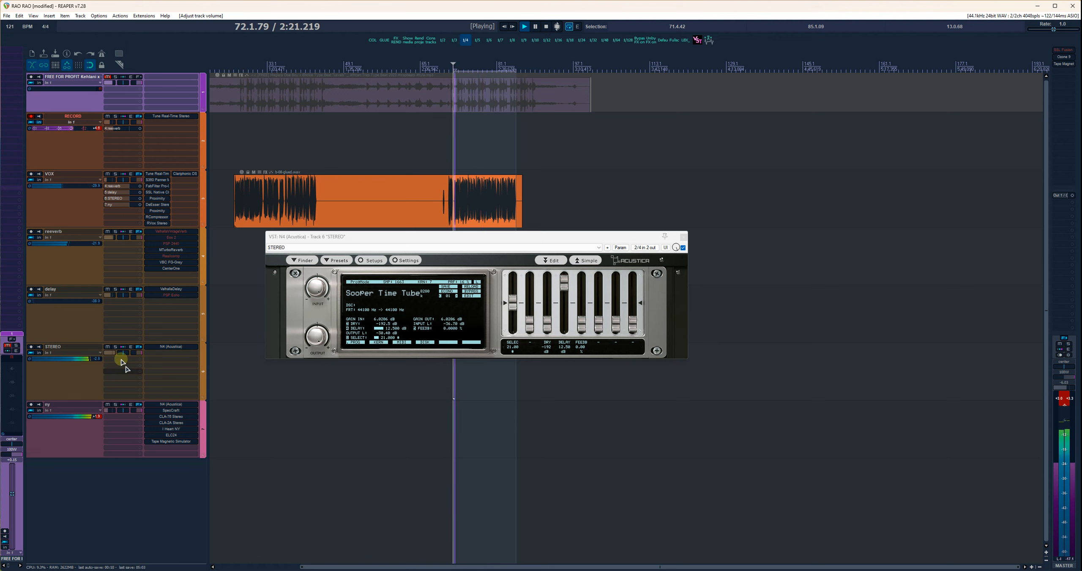
drag(113, 353, 109, 352)
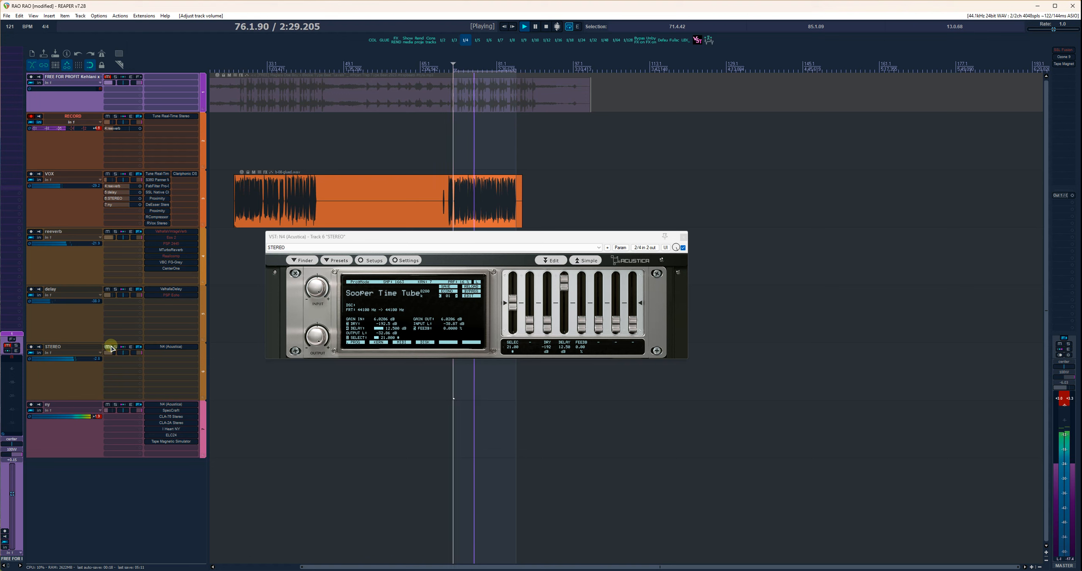
- Compare the STEREO track with its effects bypassed and enabled, and stop playback
click(139, 346)
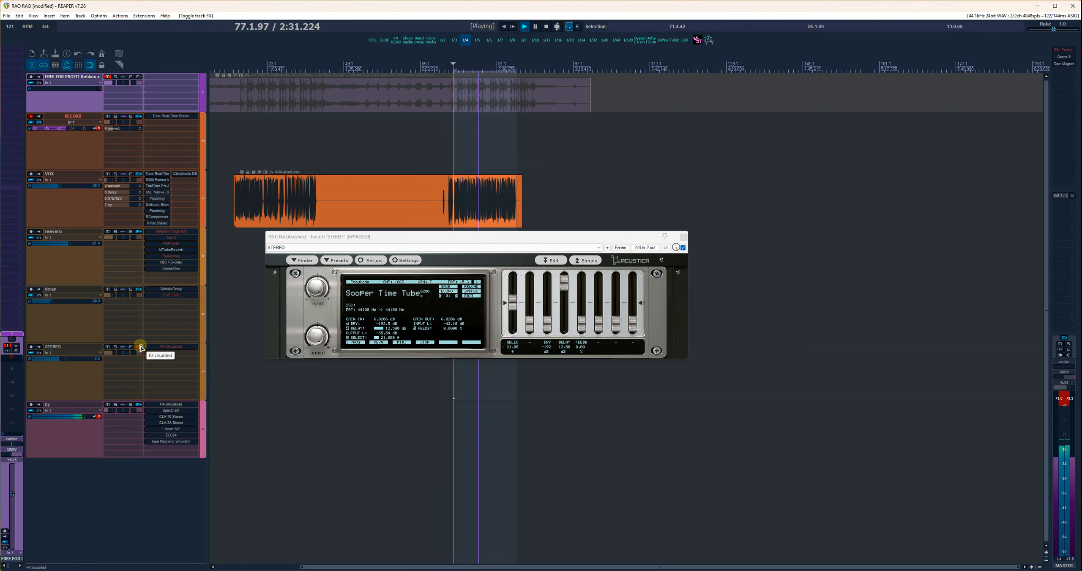
click(140, 347)
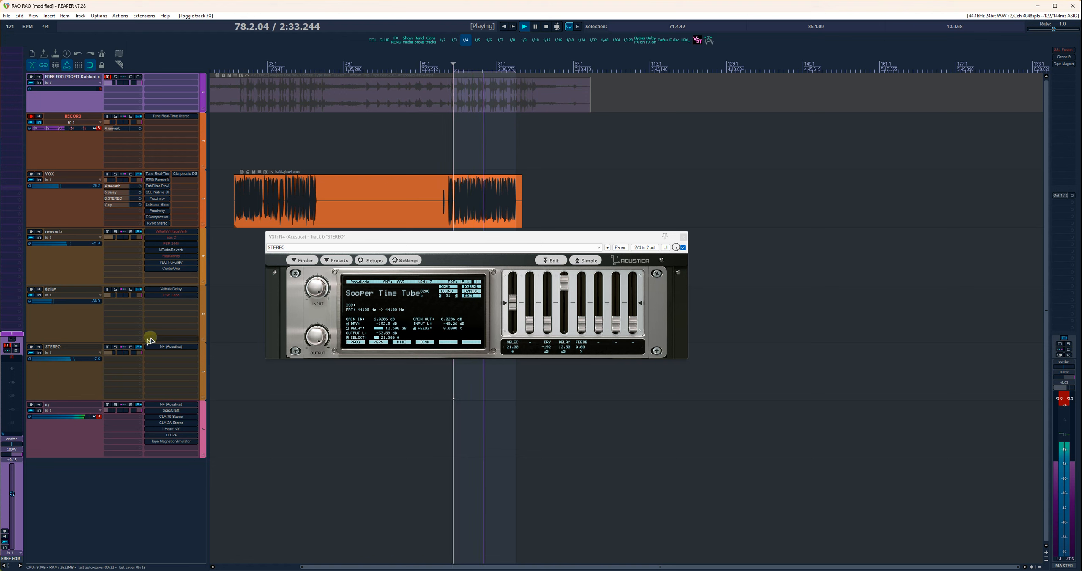
key(space)
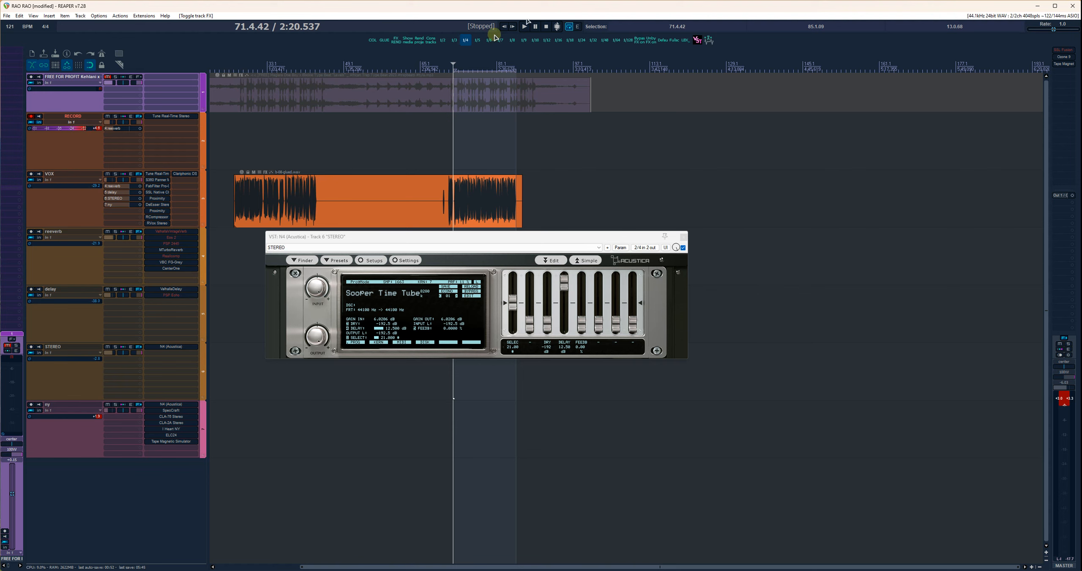
- Listen to the vocal with the reverb, delay, STEREO and ny effects bypassed, and re-enable them
ctrl+click(139, 405)
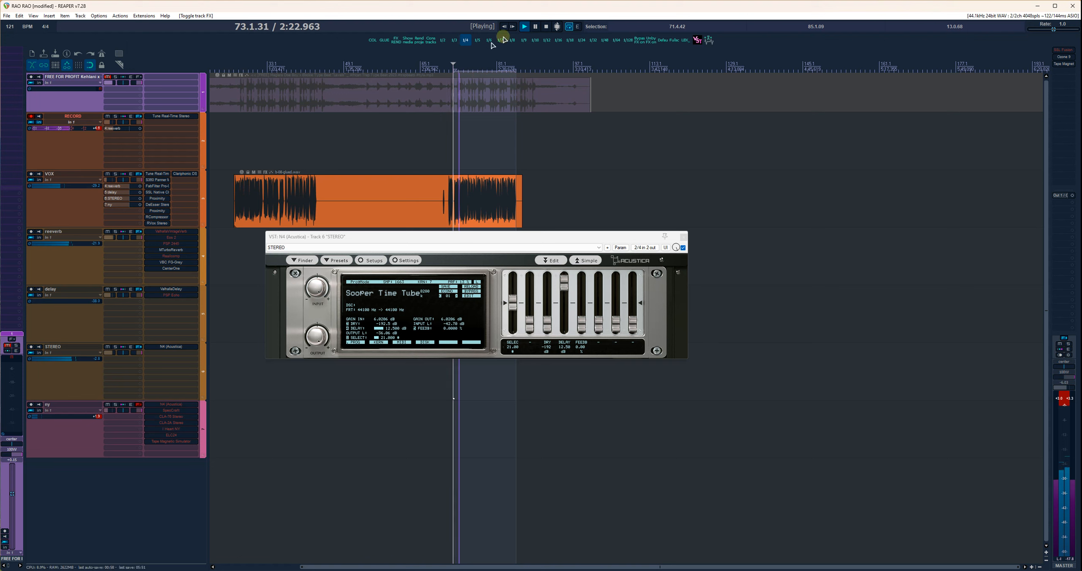
click(545, 26)
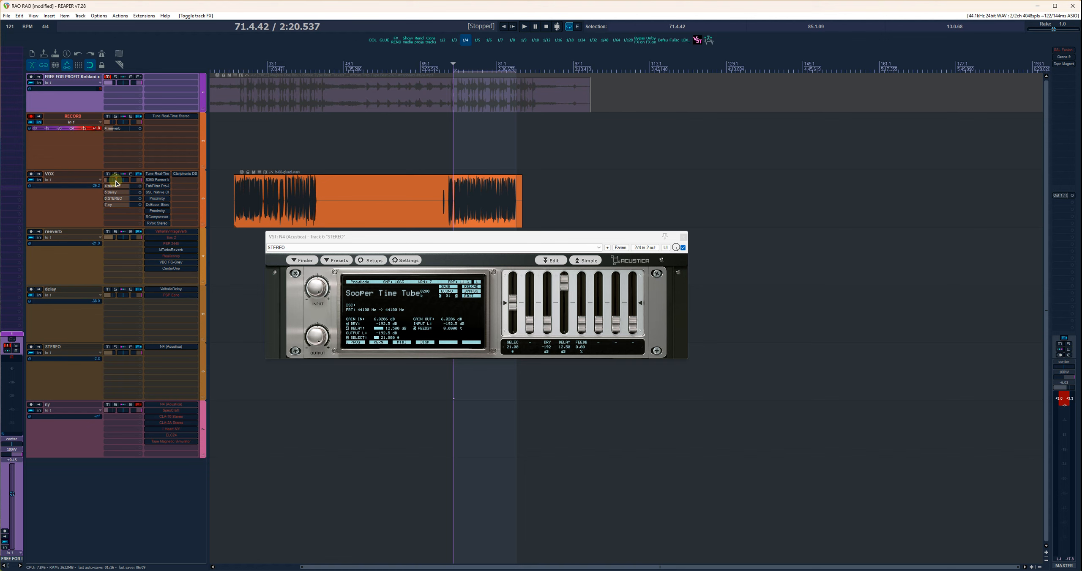
click(139, 405)
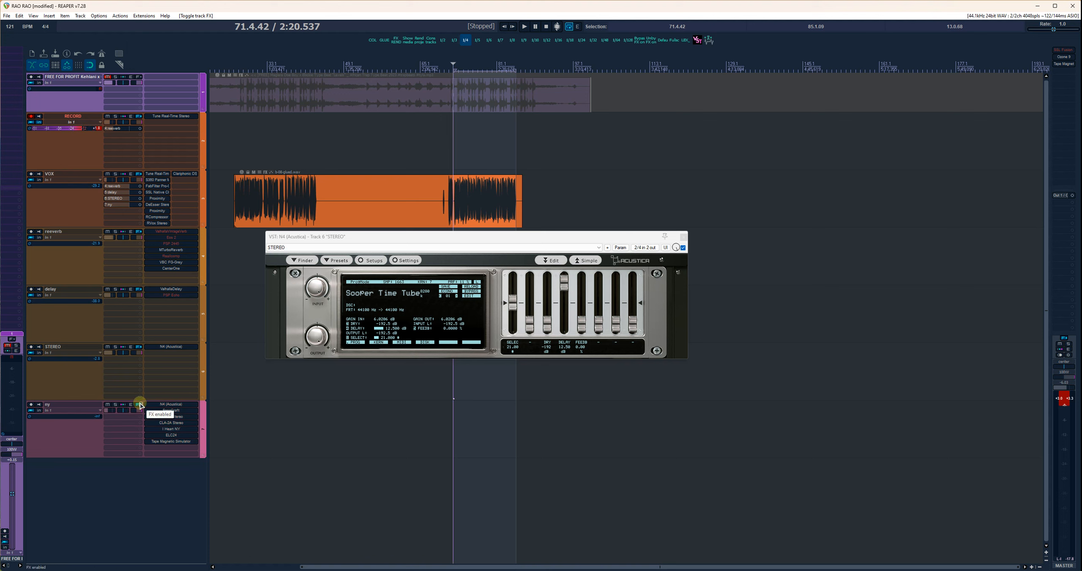
- Open the ny track's FX chain, close the STEREO track's N4 window, and move the chain window below the vocal item
click(139, 404)
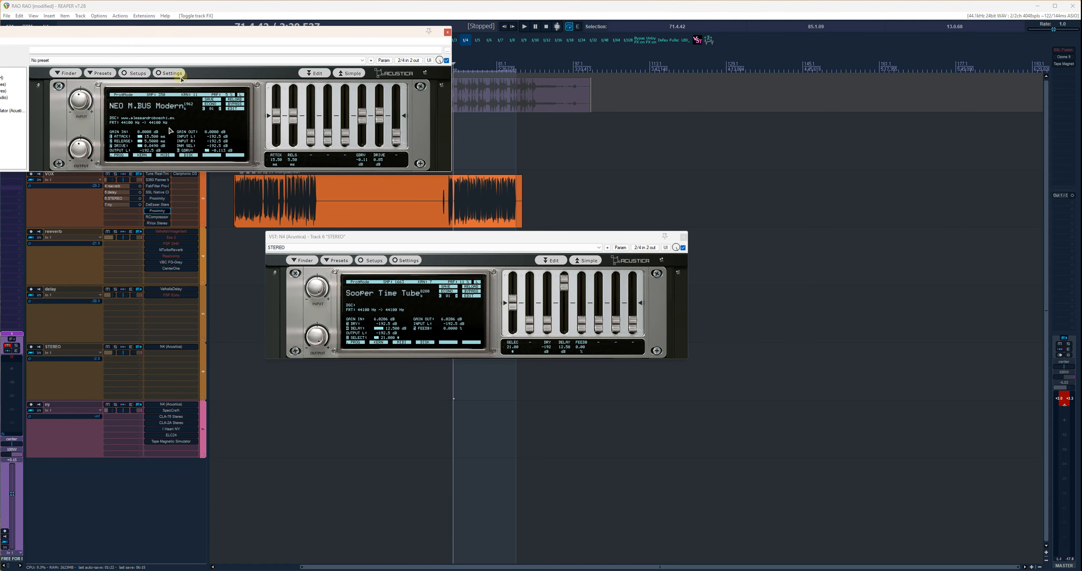
drag(190, 37, 386, 255)
click(636, 239)
click(680, 239)
double_click(544, 248)
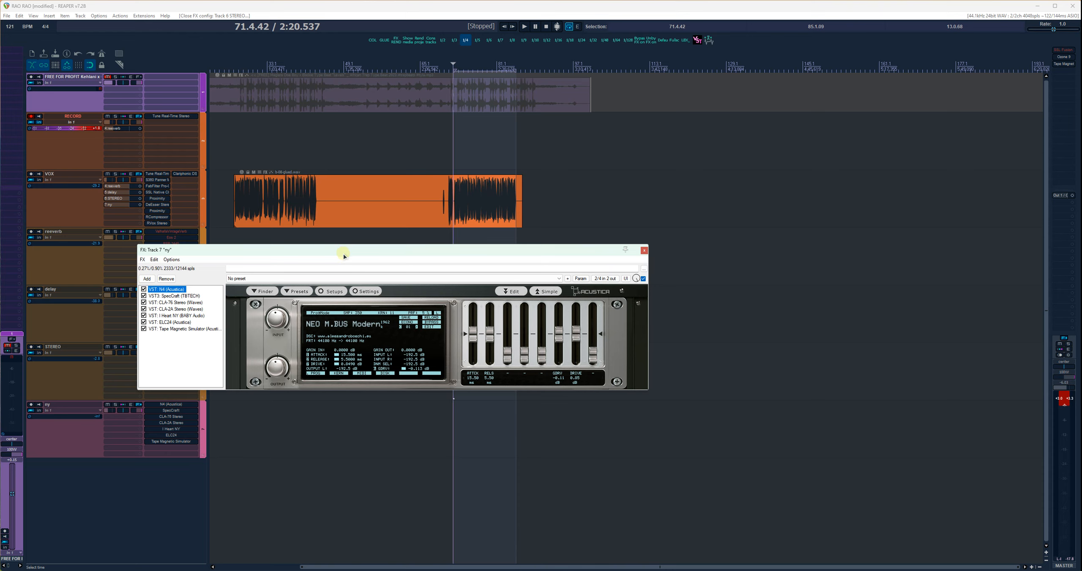
drag(344, 254, 460, 252)
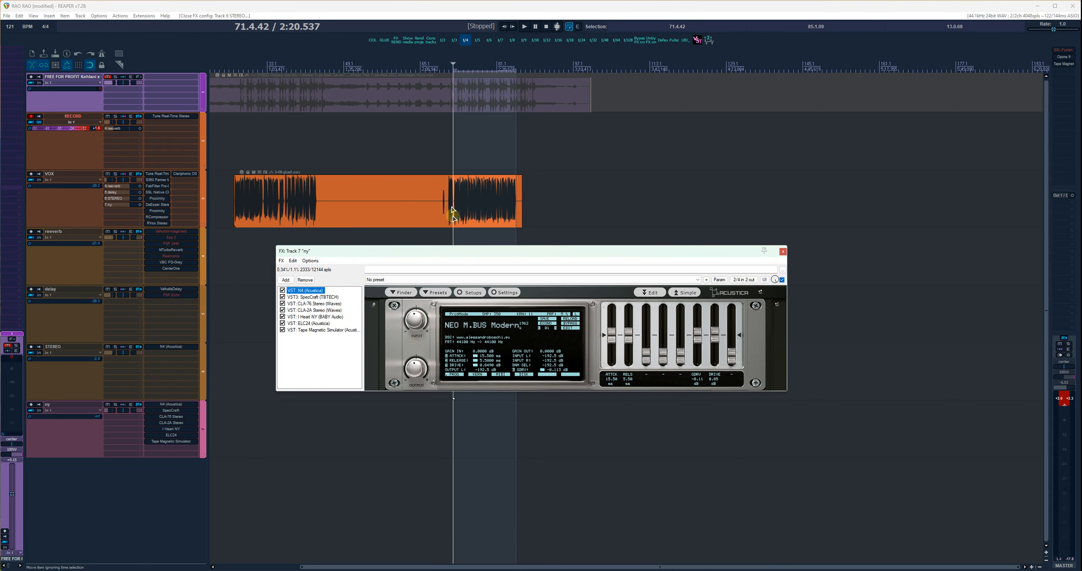
- Disable all seven plugins in the ny track's FX chain, from Tape Magnetic Simulator up to N4
click(282, 330)
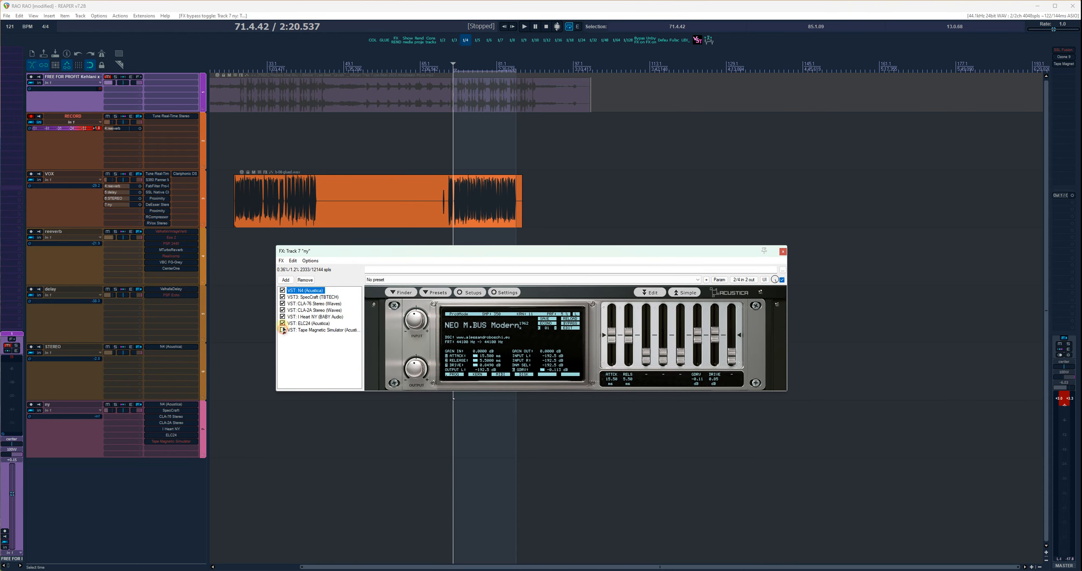
click(282, 322)
click(282, 316)
click(282, 310)
click(282, 303)
click(282, 297)
click(282, 290)
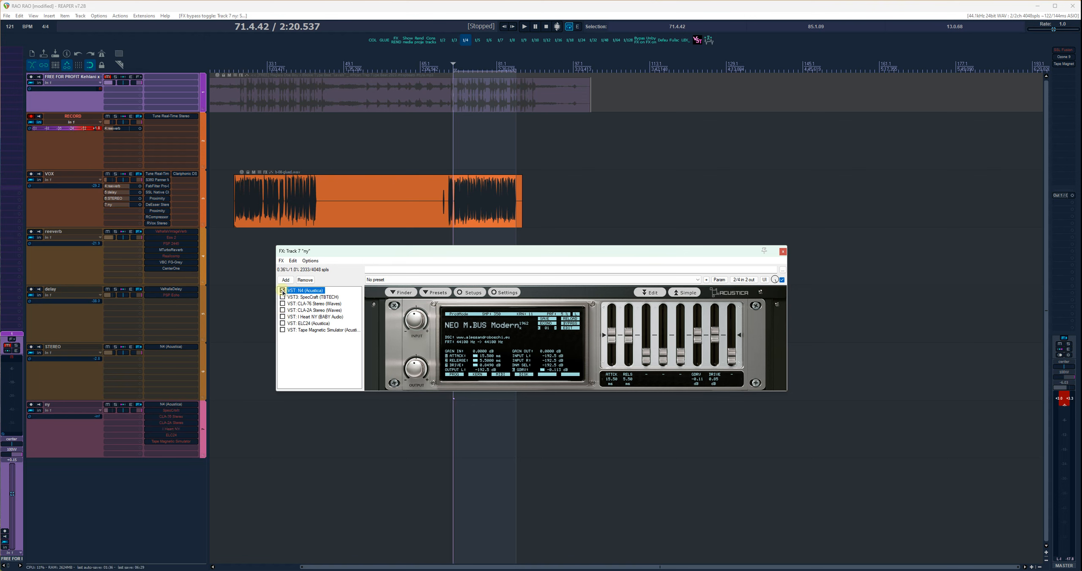
- Start playback of the looped vocal and enable only the I Heart NY parallel compressor in the ny chain
click(304, 304)
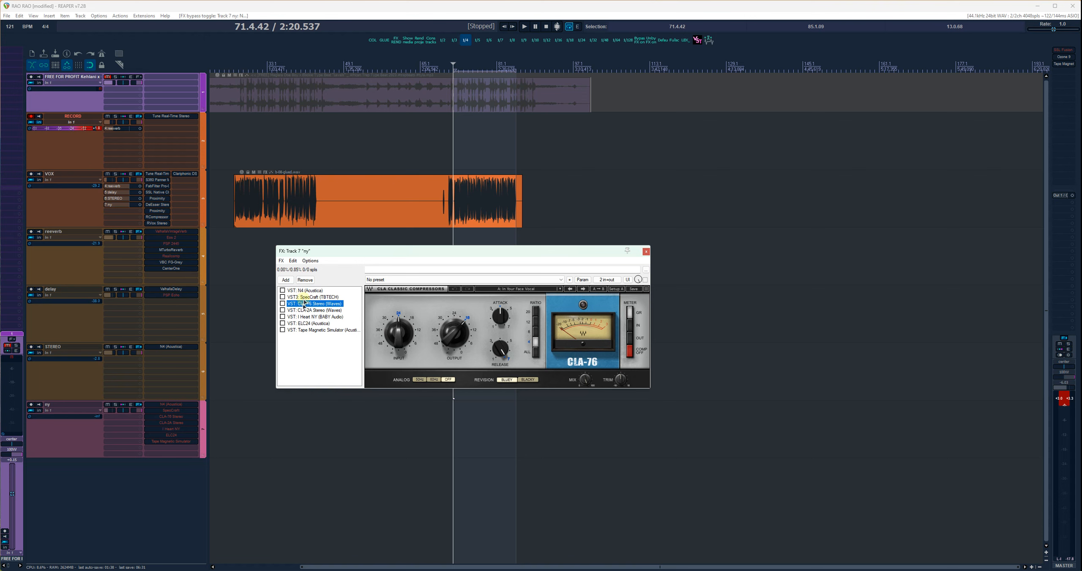
key(Down)
key(Down)
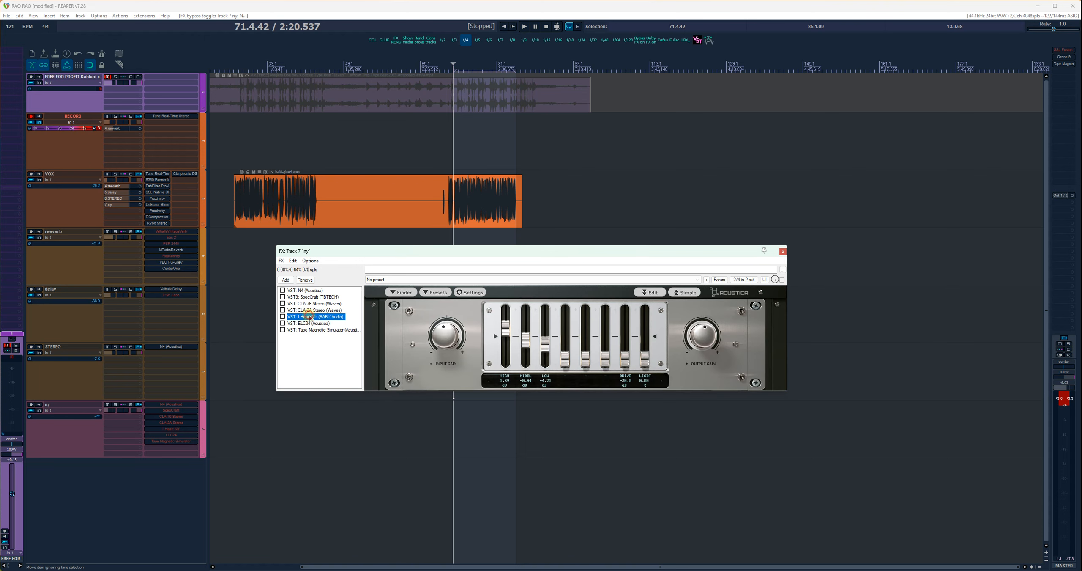
key(space)
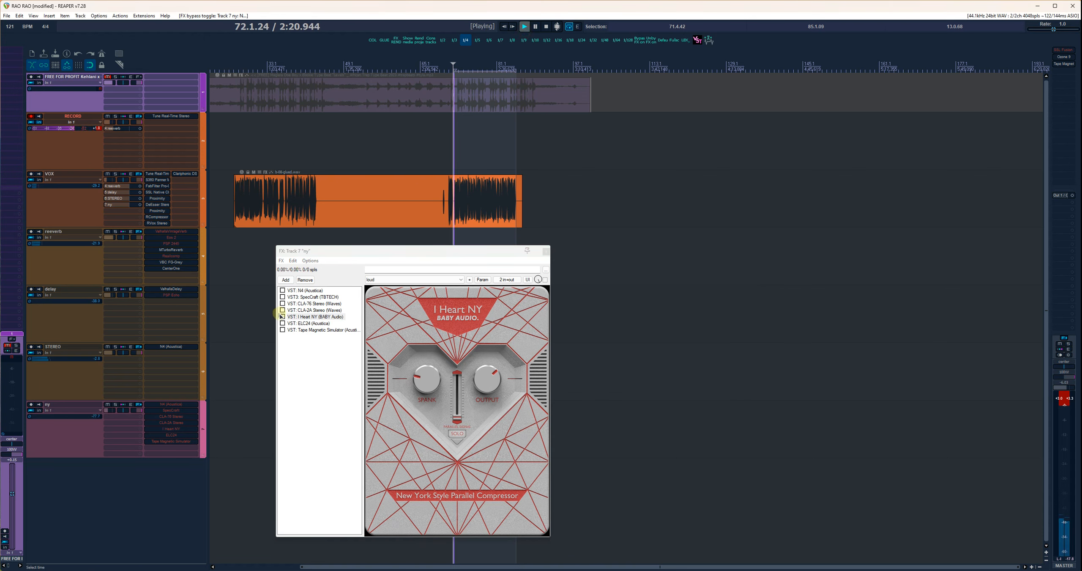
click(282, 317)
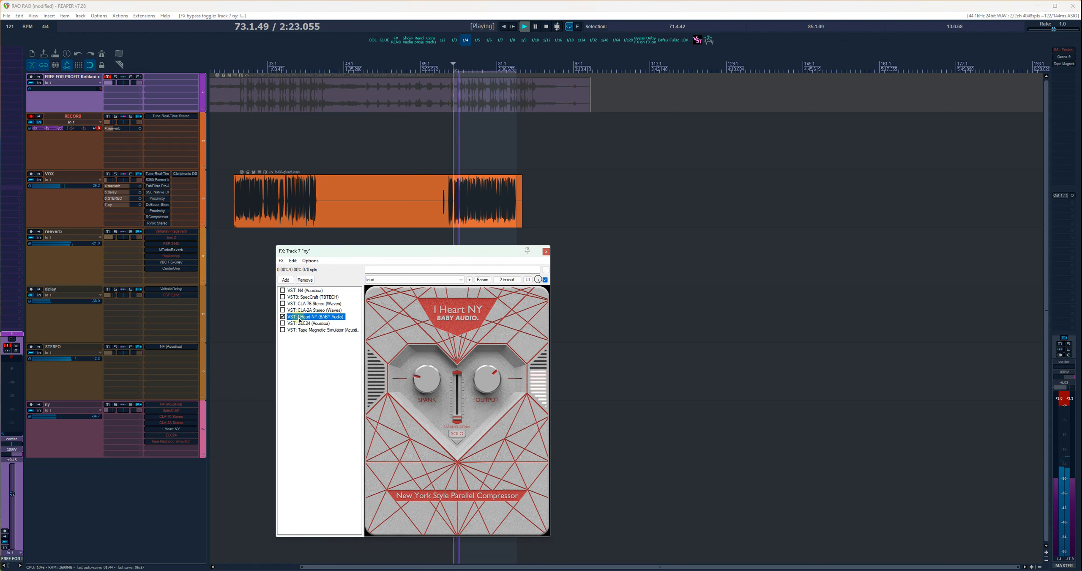
- Enable the CLA-2A and CLA-76 compressors in the ny chain while the vocal plays
click(296, 309)
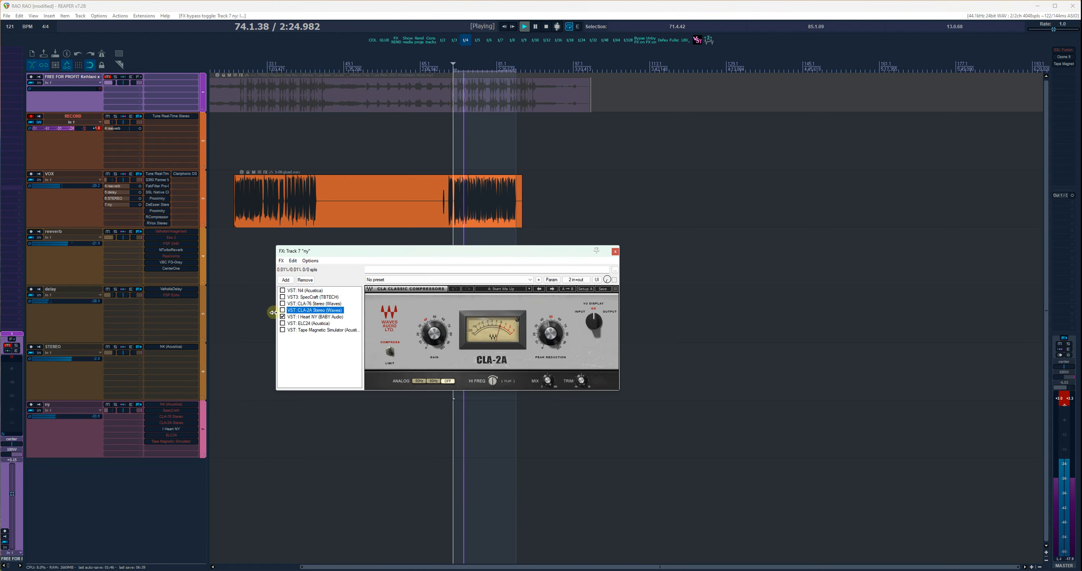
click(282, 310)
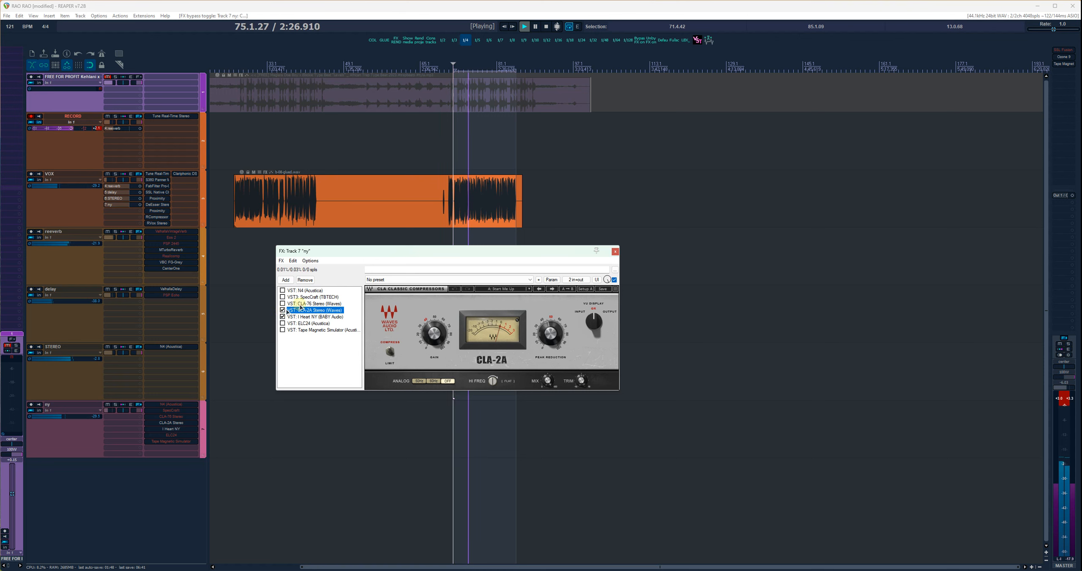
click(283, 303)
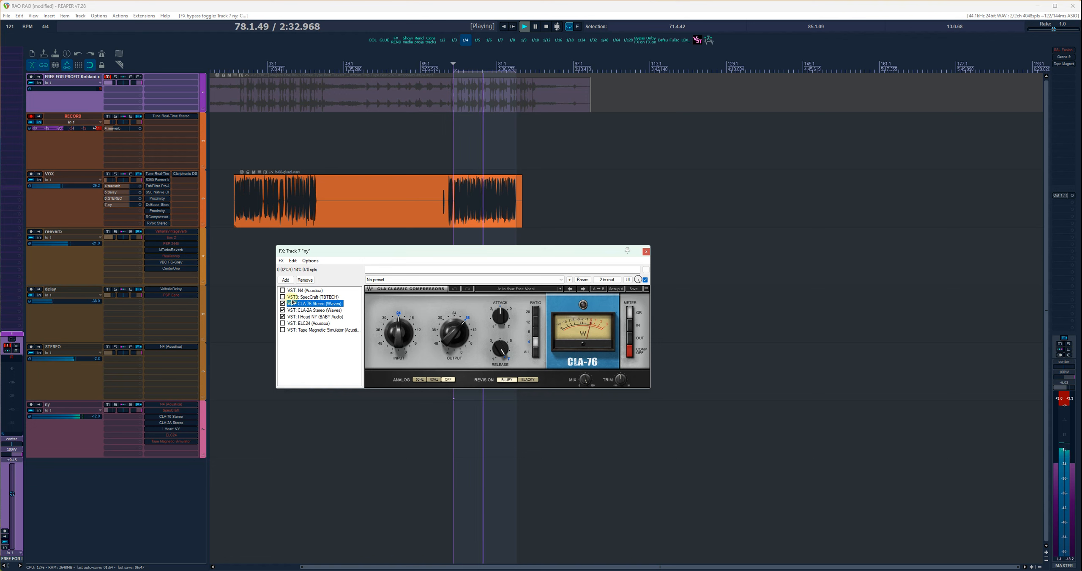
- Enable ELC24 and SpecCraft in the ny chain, compare the sound with ELC24 bypassed and enabled, and stop playback
click(293, 324)
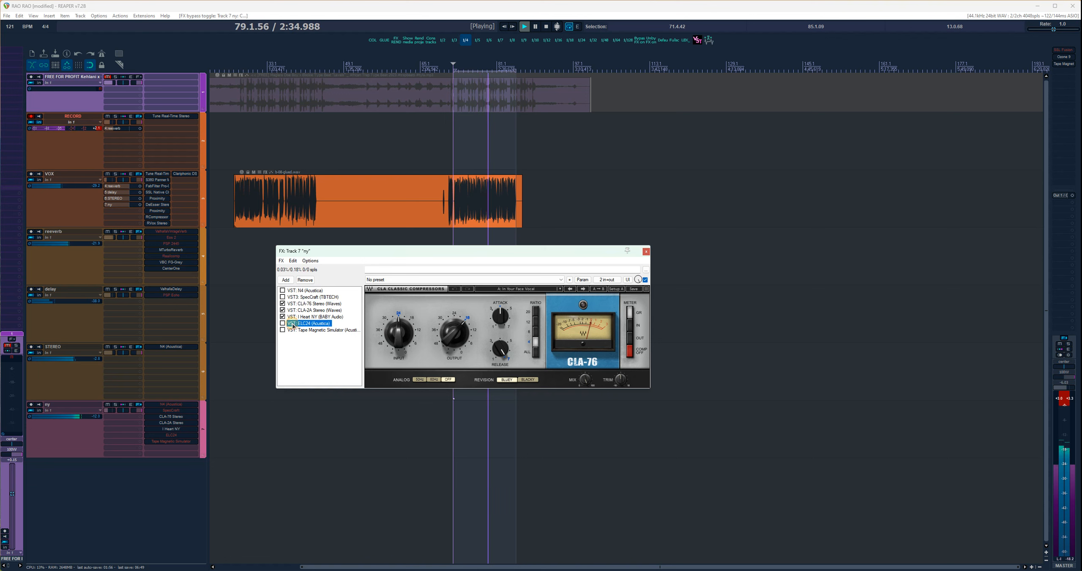
click(283, 324)
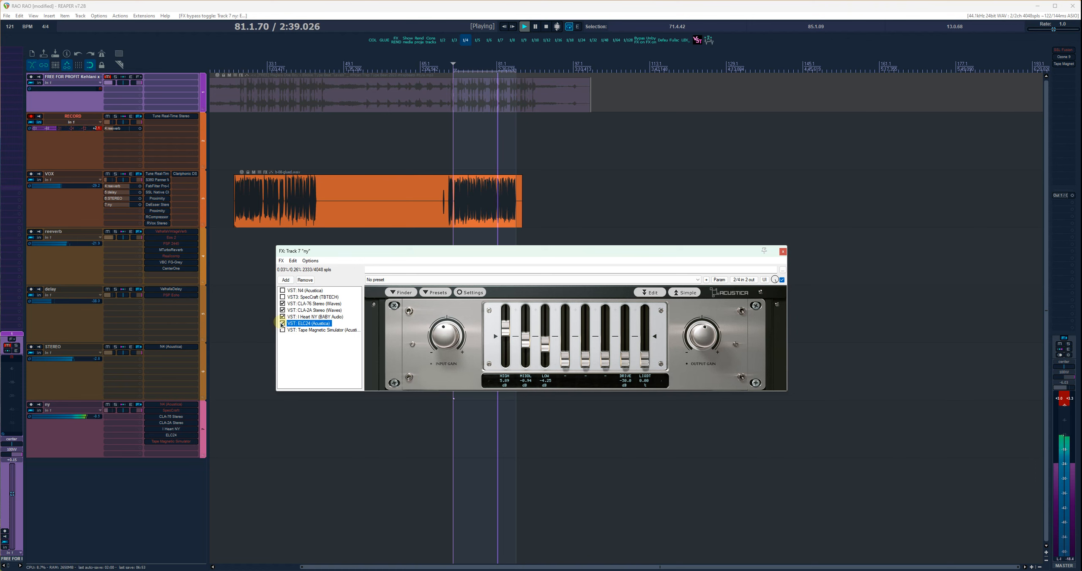
click(283, 297)
click(282, 323)
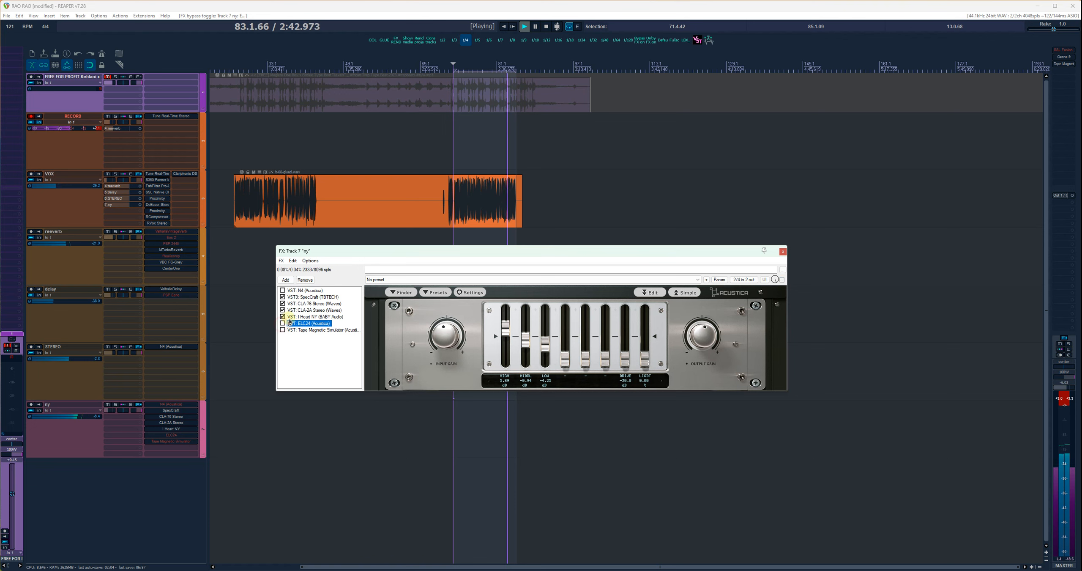
click(546, 26)
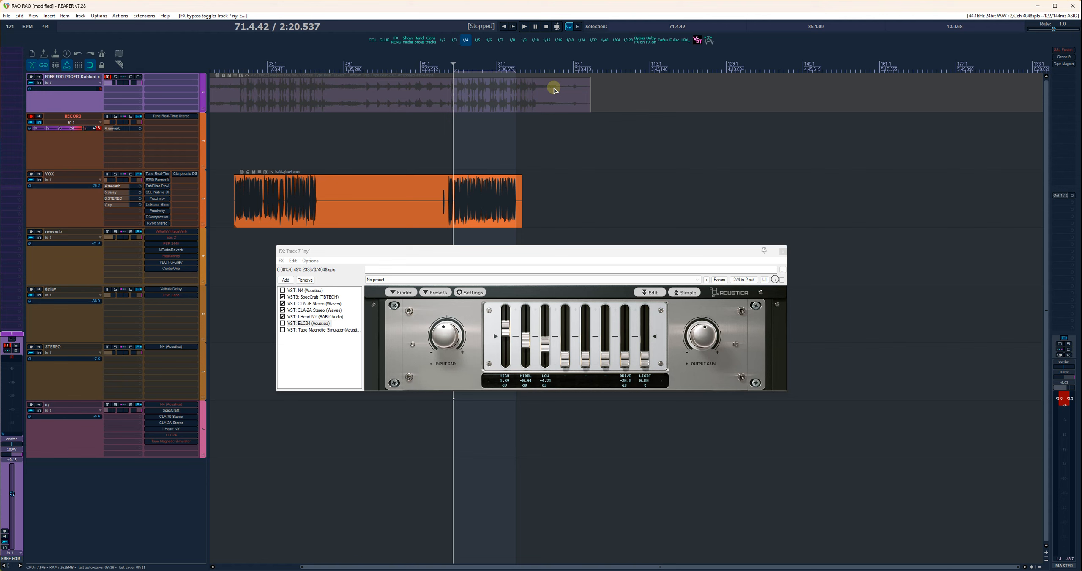
click(283, 324)
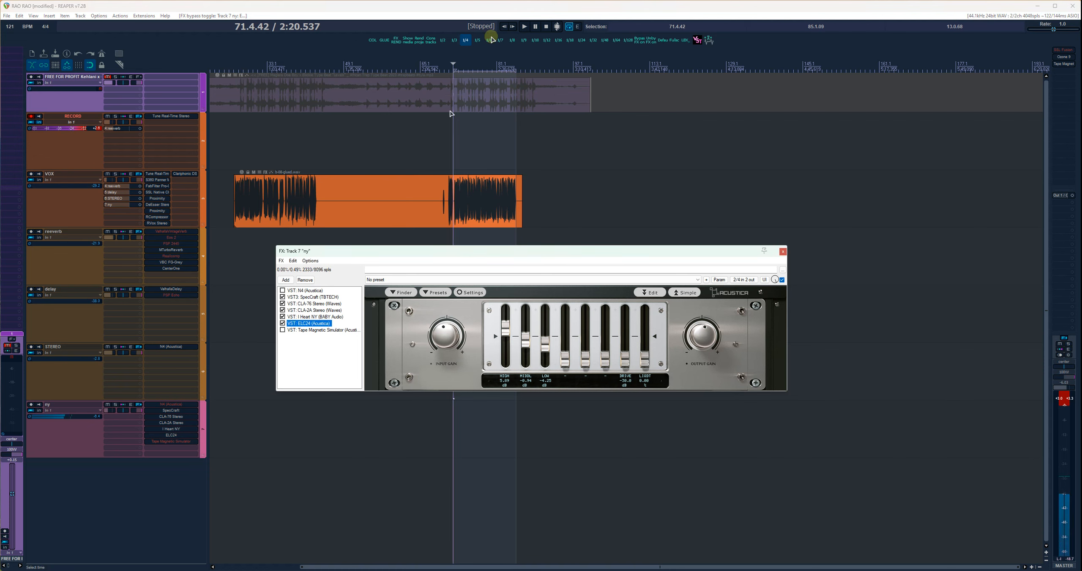
click(525, 27)
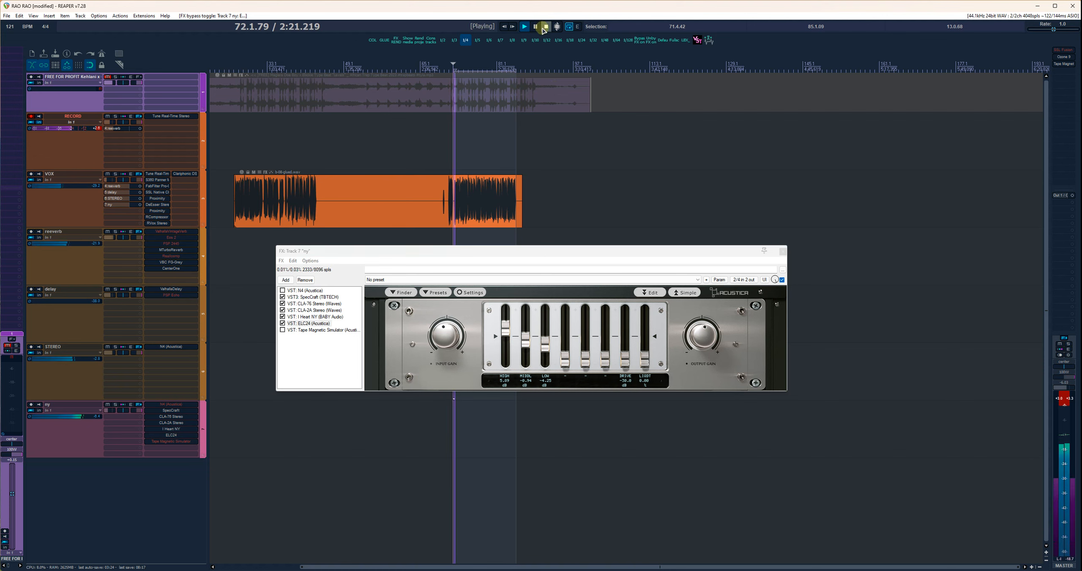
click(545, 27)
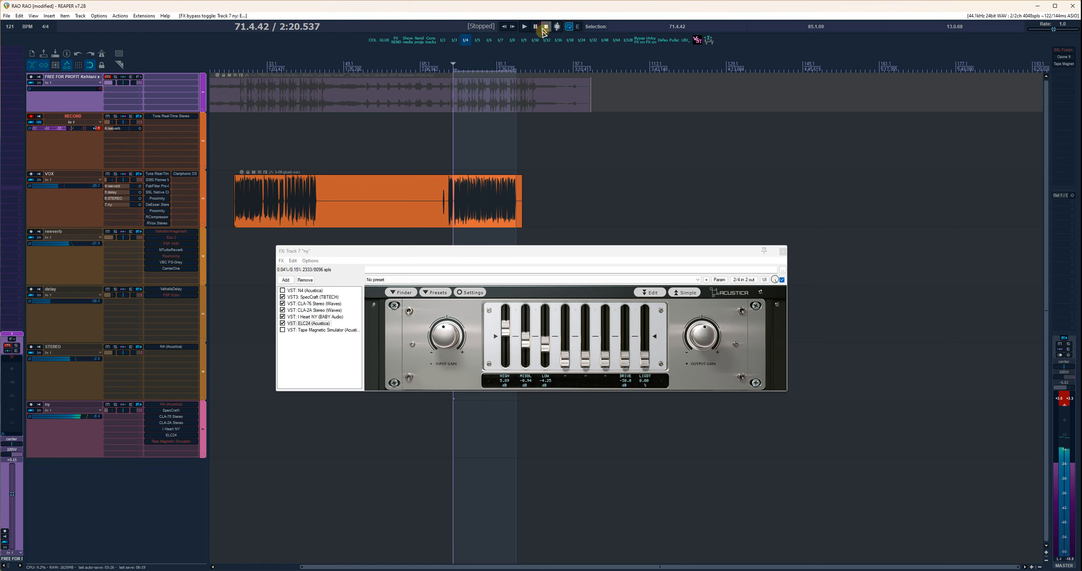
- Show SpecCraft's settings with the chain window moved up, and play the loop to watch its spectral processing before stopping
click(314, 297)
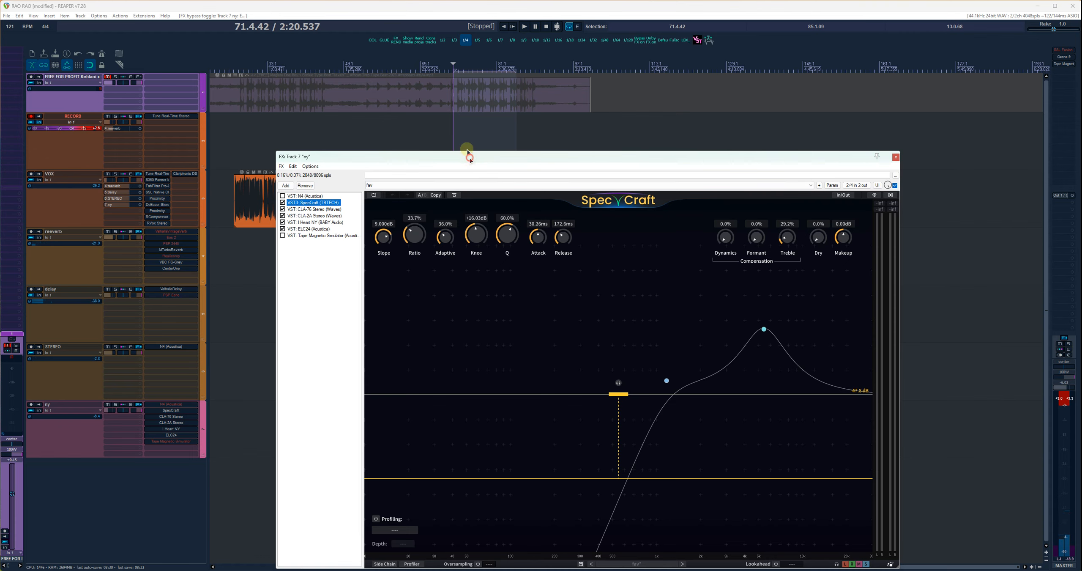
drag(469, 159, 462, 135)
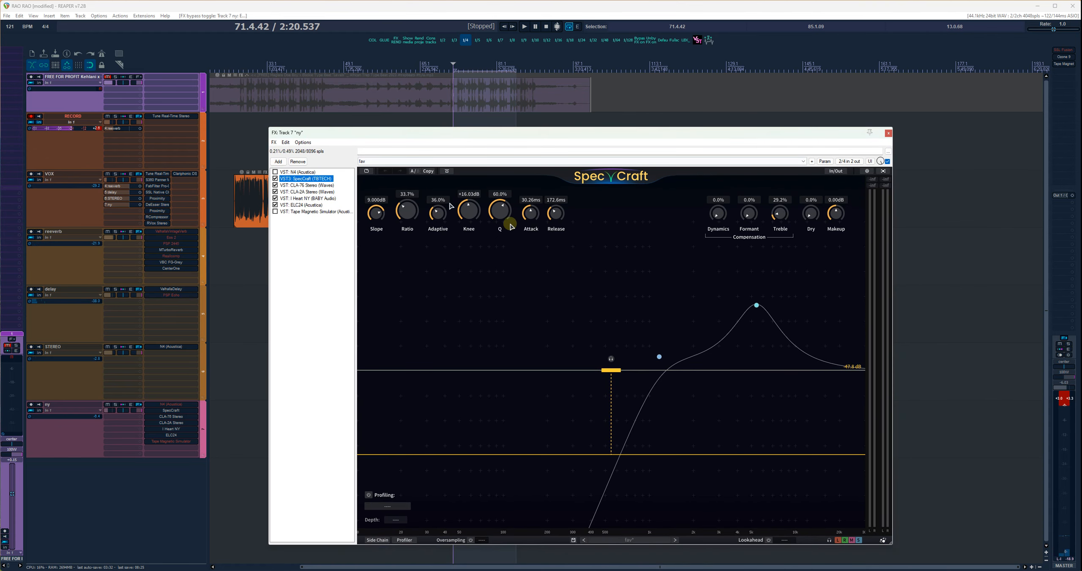
click(524, 27)
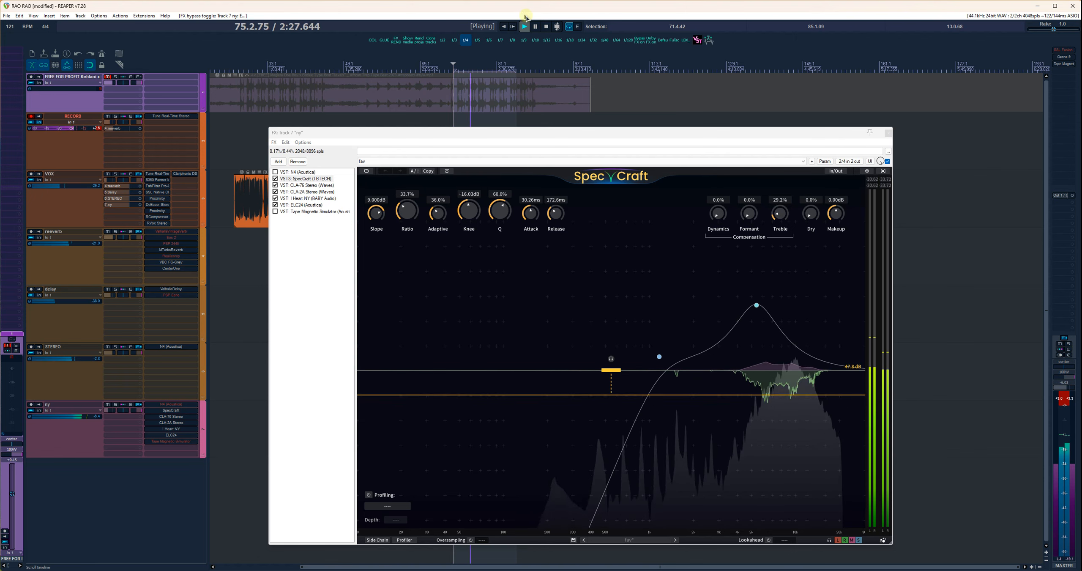
click(546, 26)
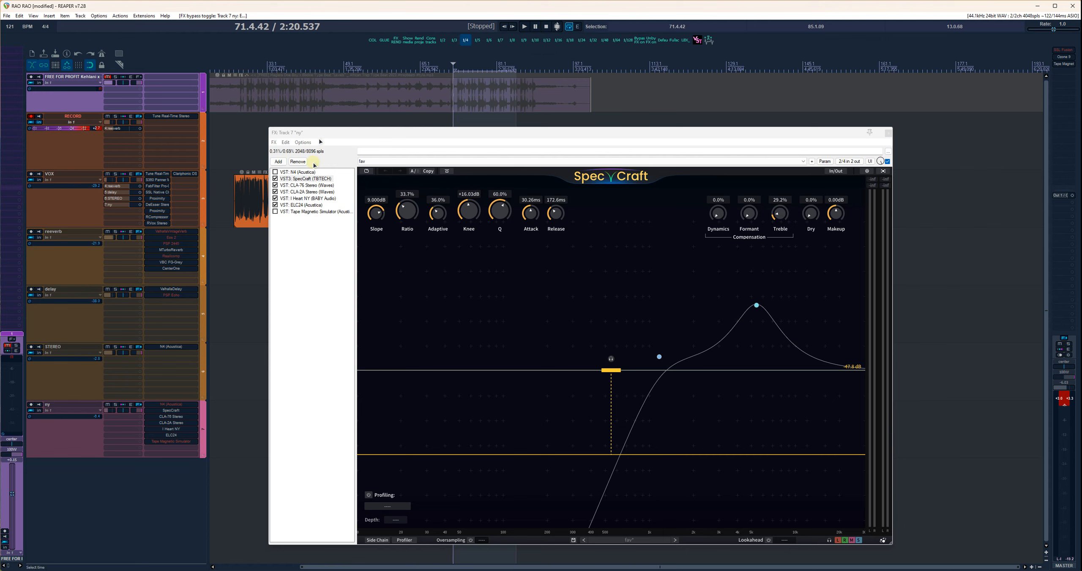
- Enable Tape Magnetic Simulator in the ny chain and compare it bypassed and enabled while the vocal plays
click(315, 211)
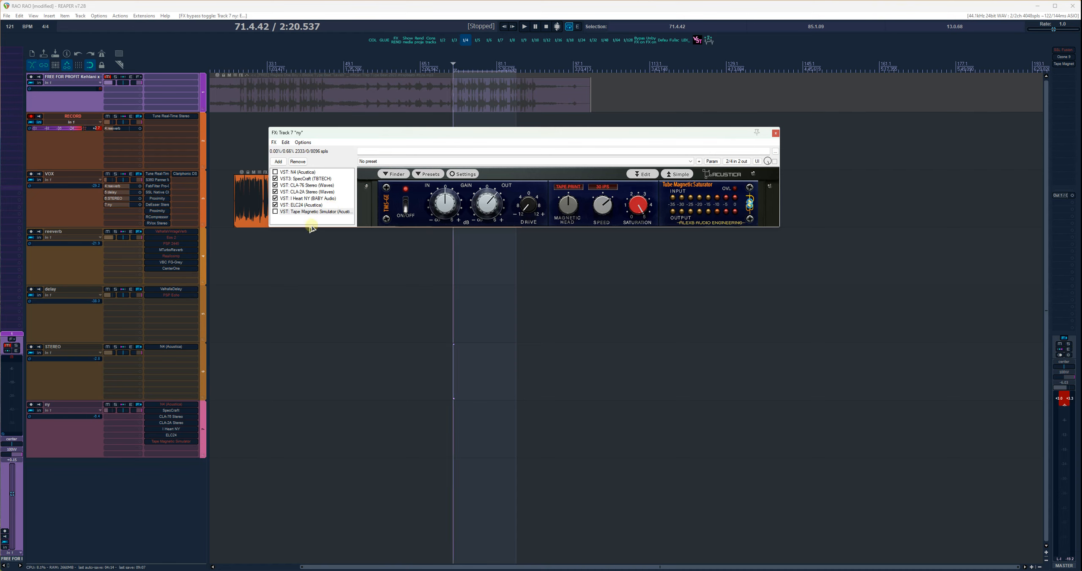
click(275, 212)
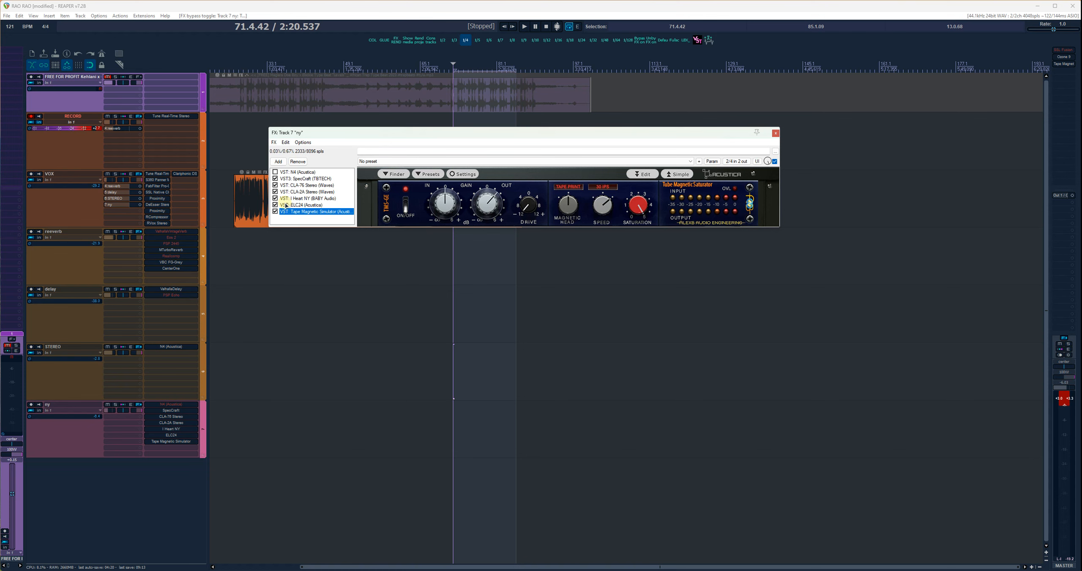
click(522, 27)
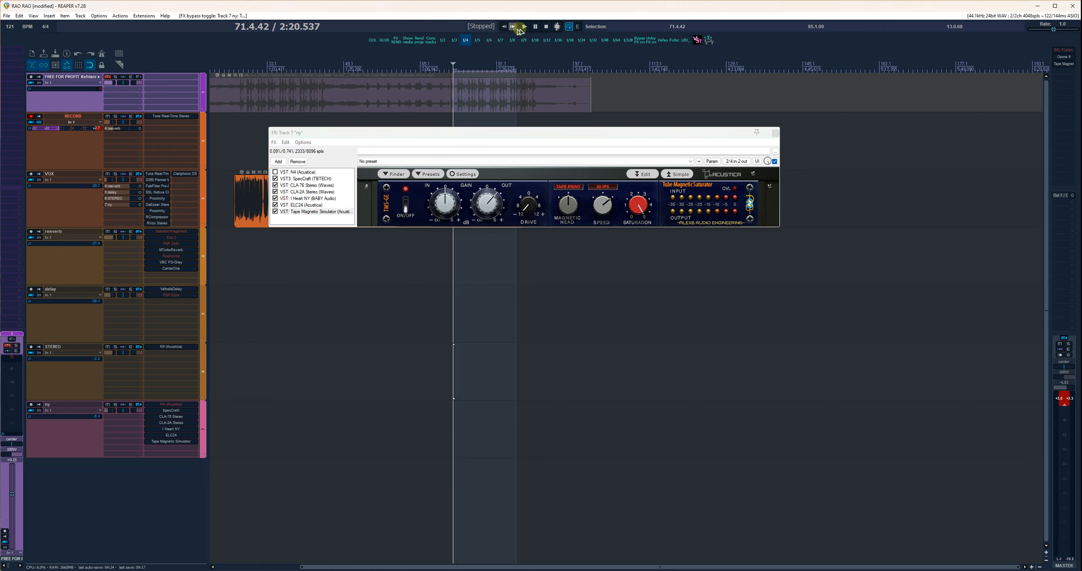
click(523, 27)
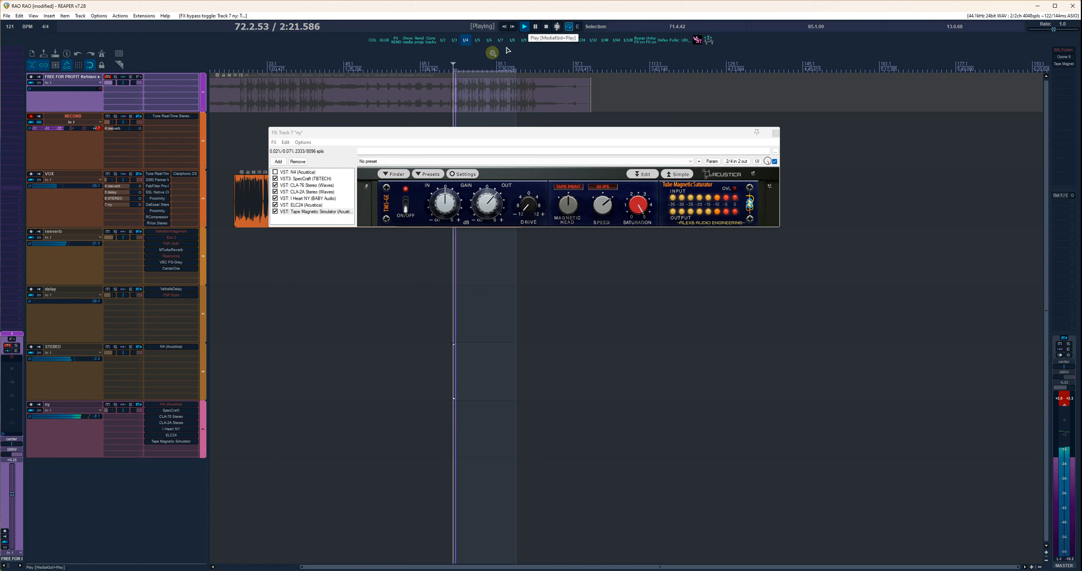
click(275, 211)
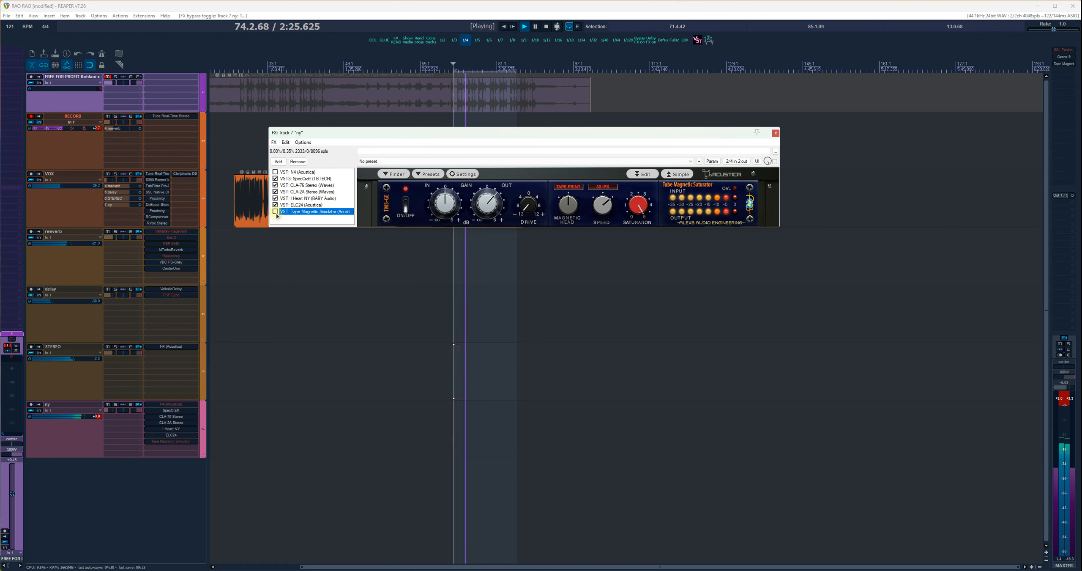
click(276, 212)
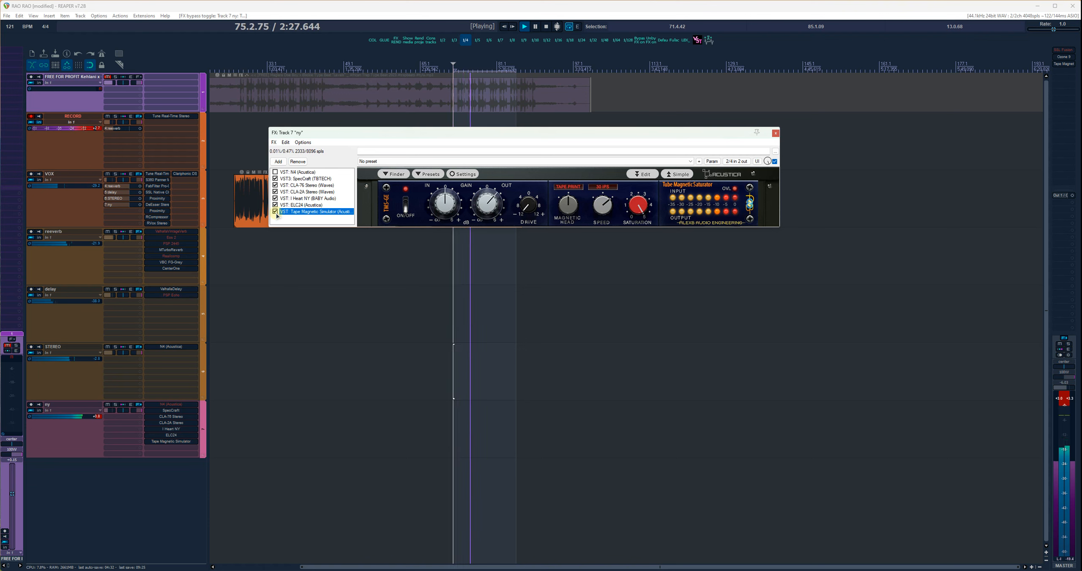
- Unmute the beat track, close the ny FX chain window, and stop playback after hearing the full mix
click(107, 77)
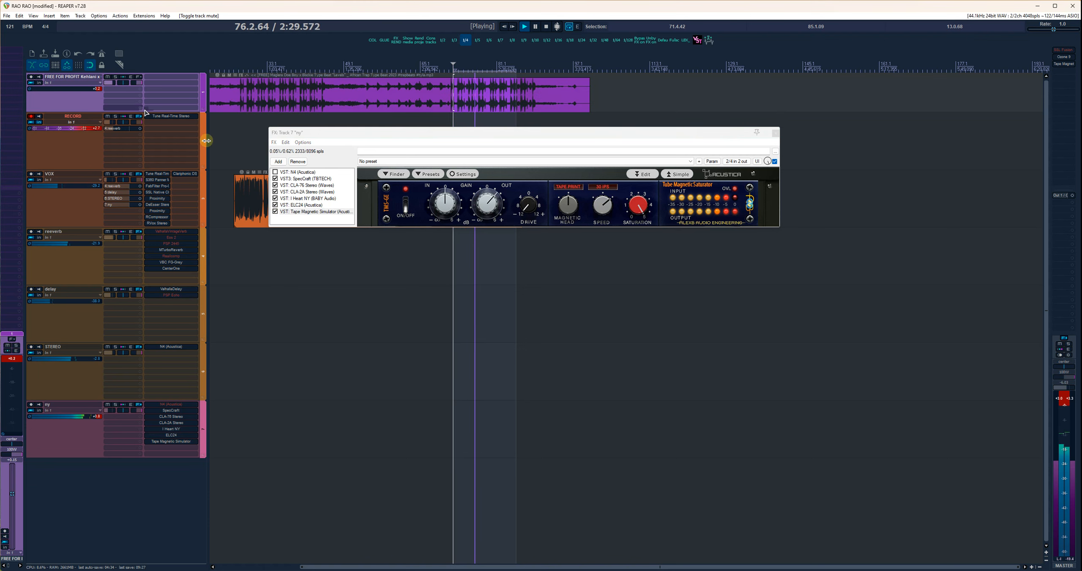
click(776, 132)
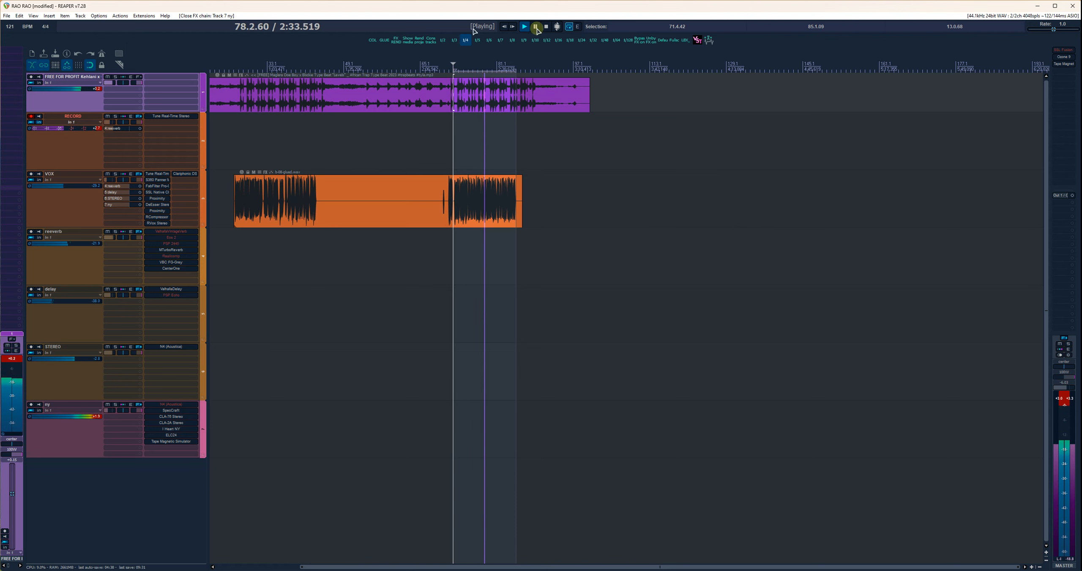
key(space)
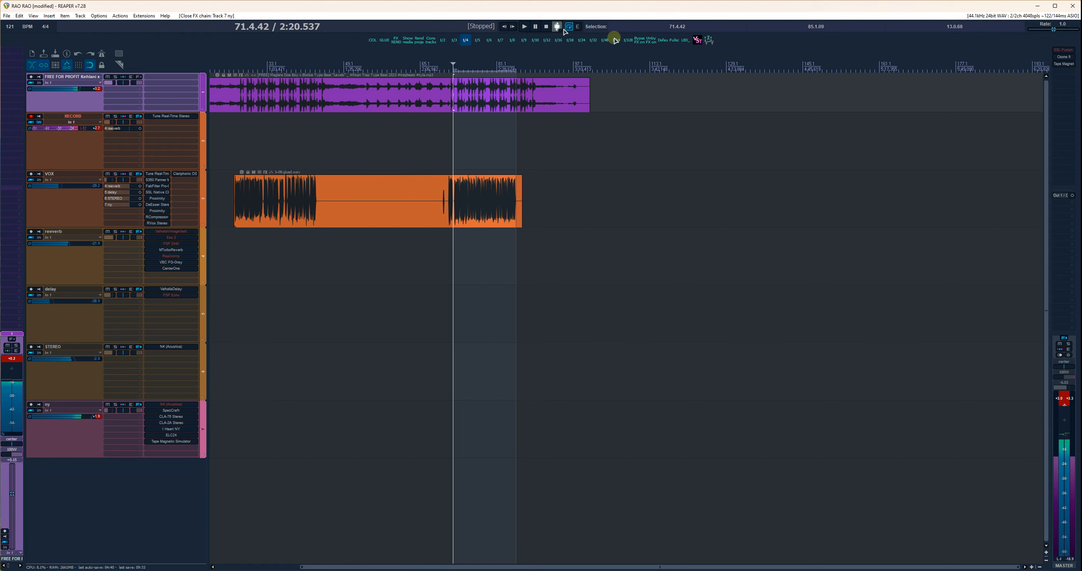
- Open the master track's Tape Magnetic Simulator below the vocal item and compare it bypassed and enabled while the mix plays
click(1063, 64)
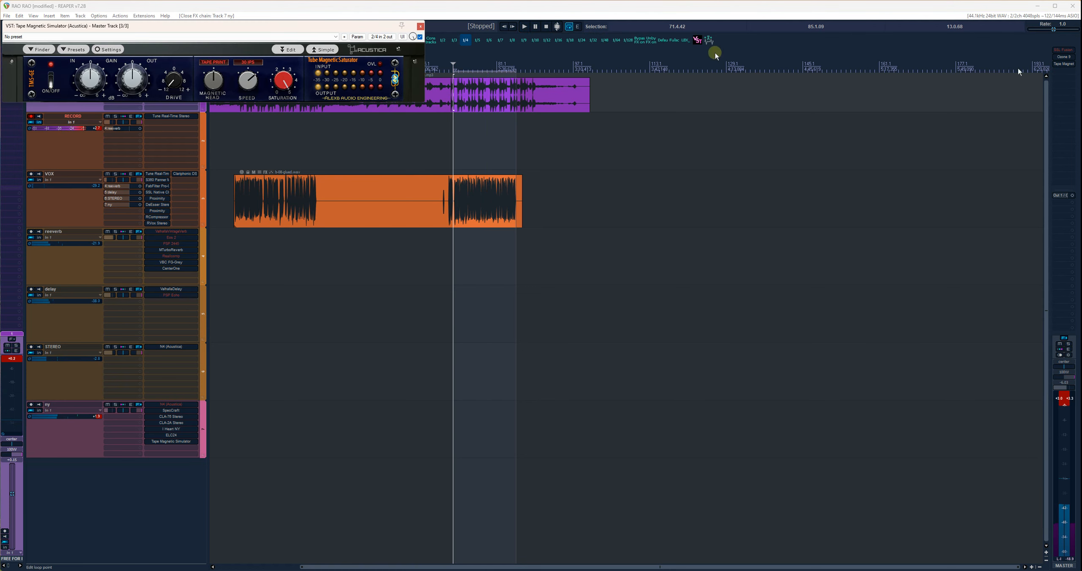
drag(335, 30, 615, 273)
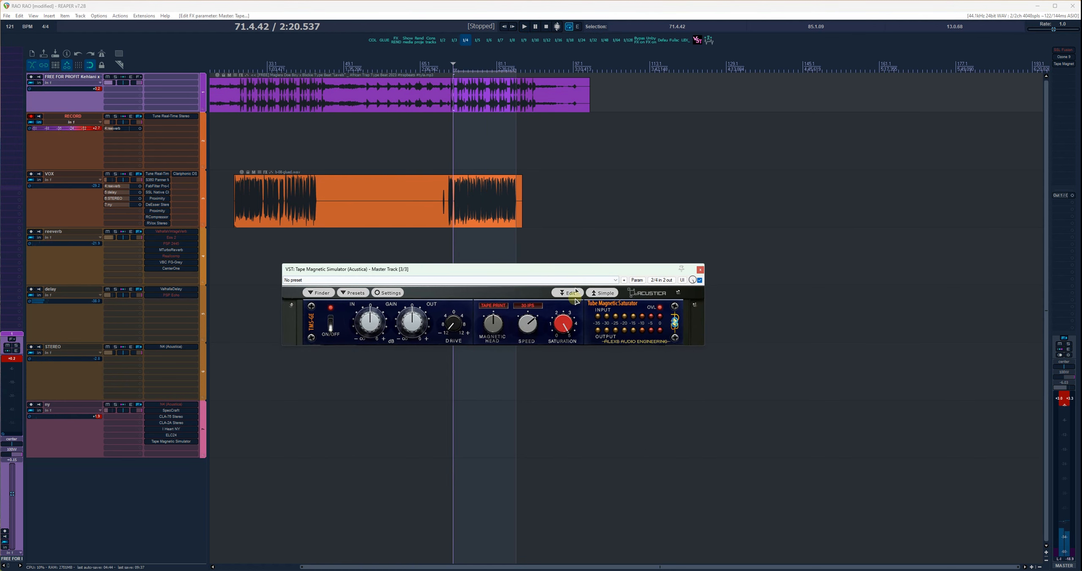
click(524, 26)
click(700, 280)
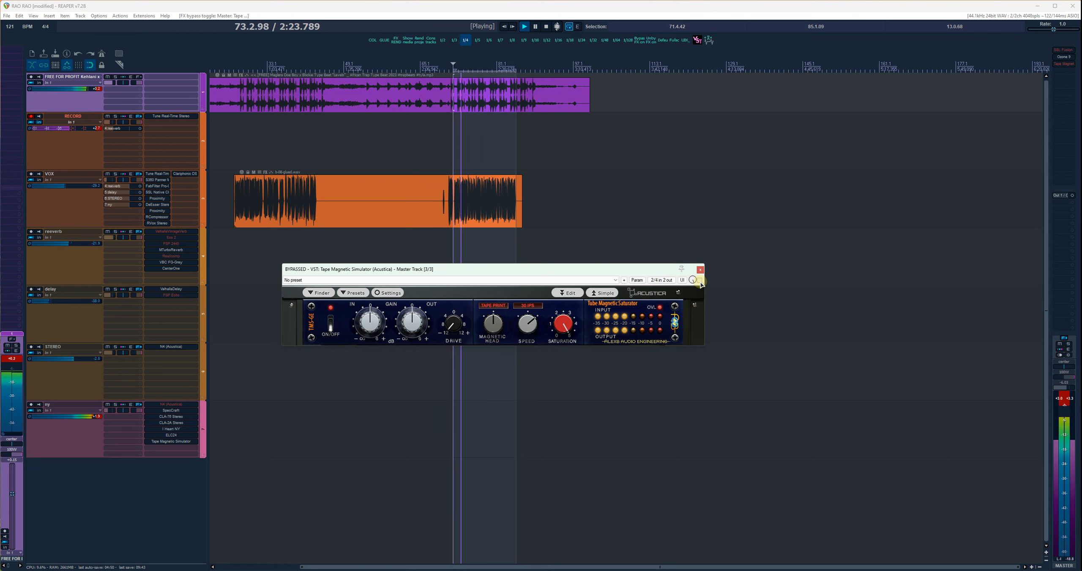
click(700, 279)
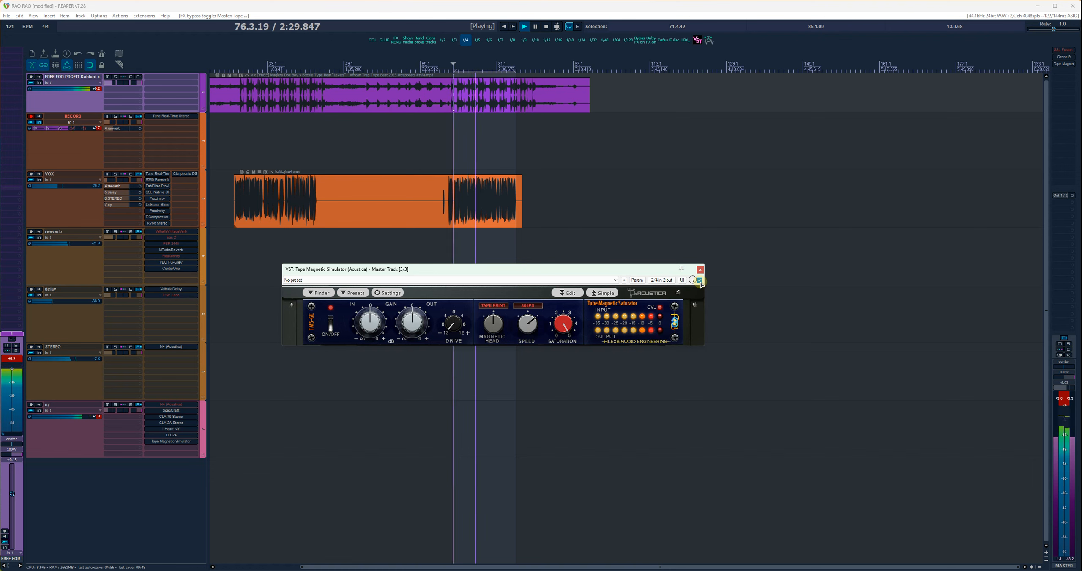
click(700, 280)
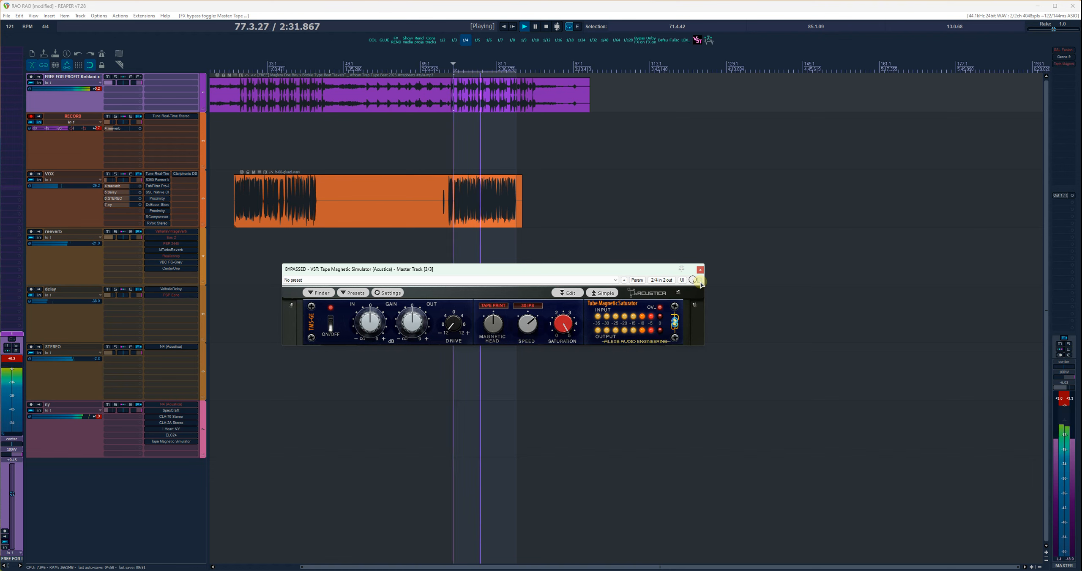
click(700, 279)
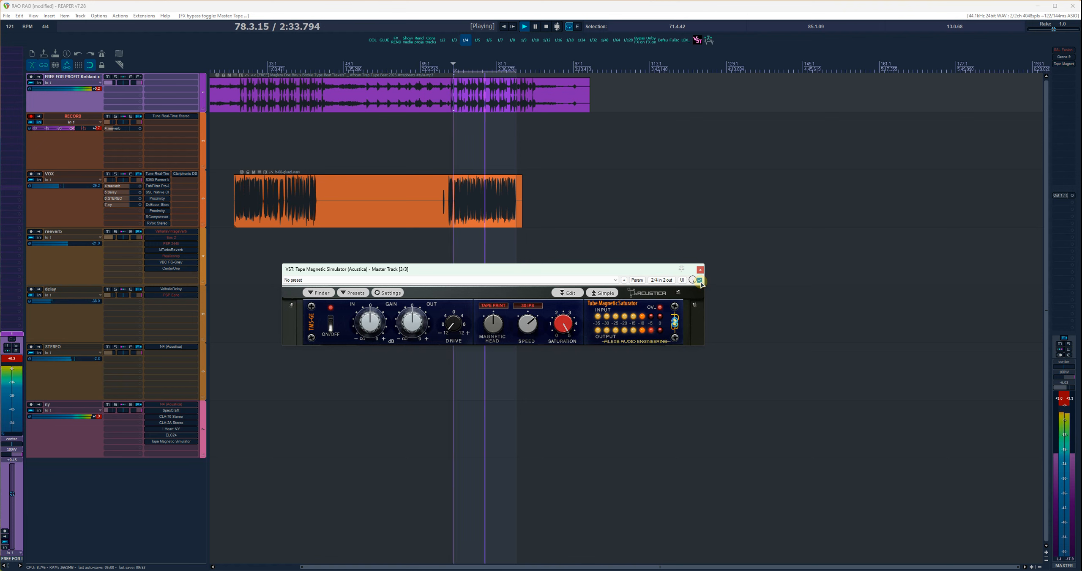
- Stop the full mix playback to end the master Tape Magnetic Simulator comparison
click(545, 28)
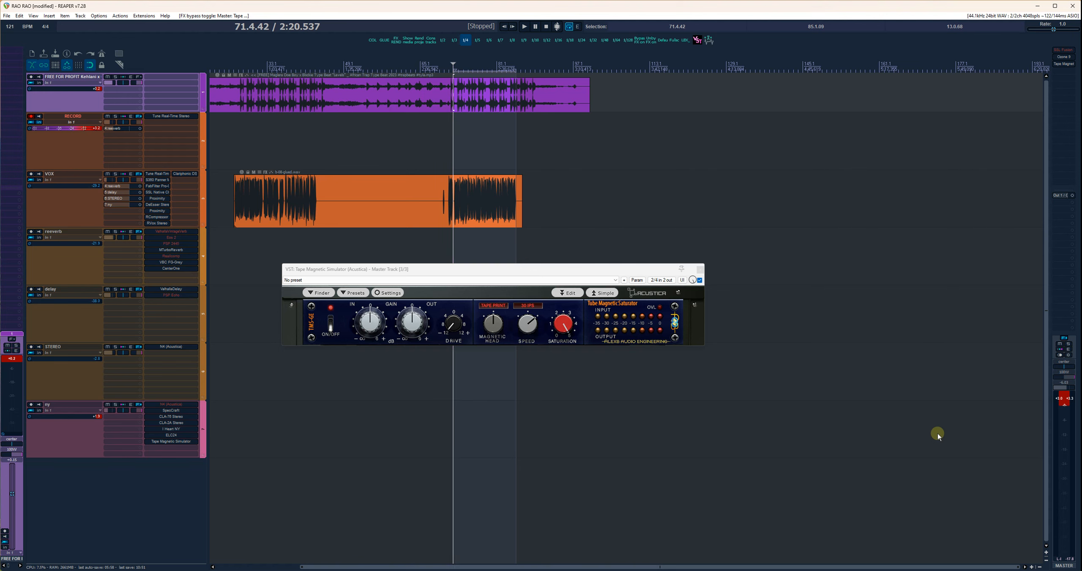
drag(445, 53, 484, 84)
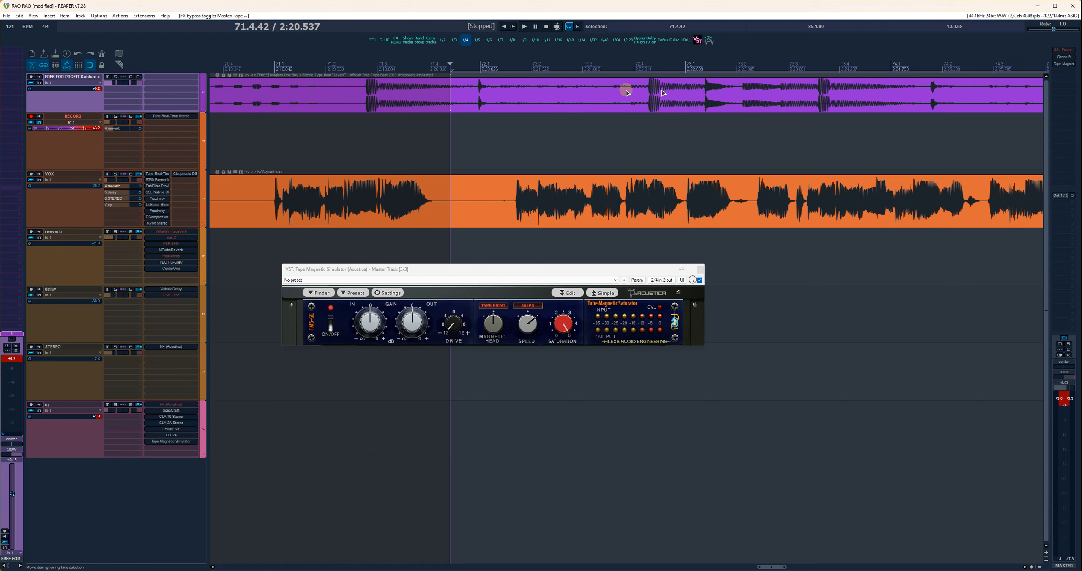
scroll(381, 74, down, 6)
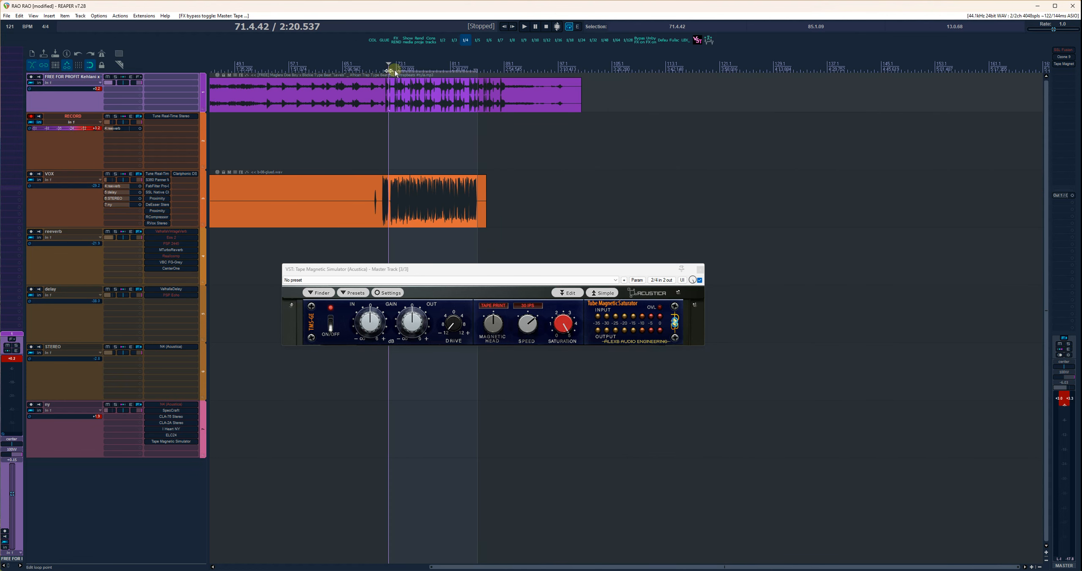
scroll(401, 72, down, 2)
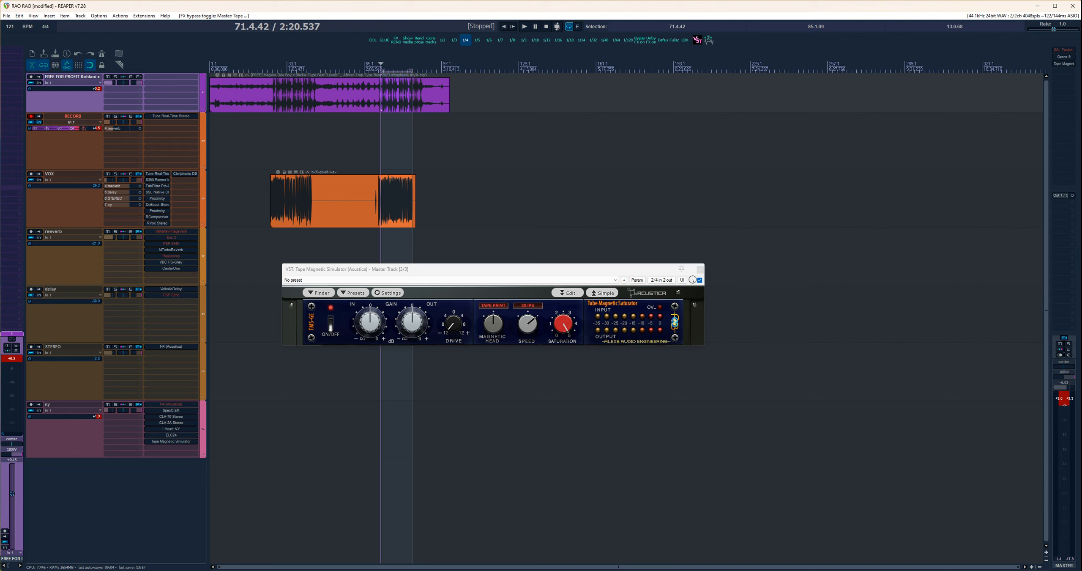
- Open the saved project template mocash in place of the RAO RAO project
click(6, 16)
mouse_move(112, 88)
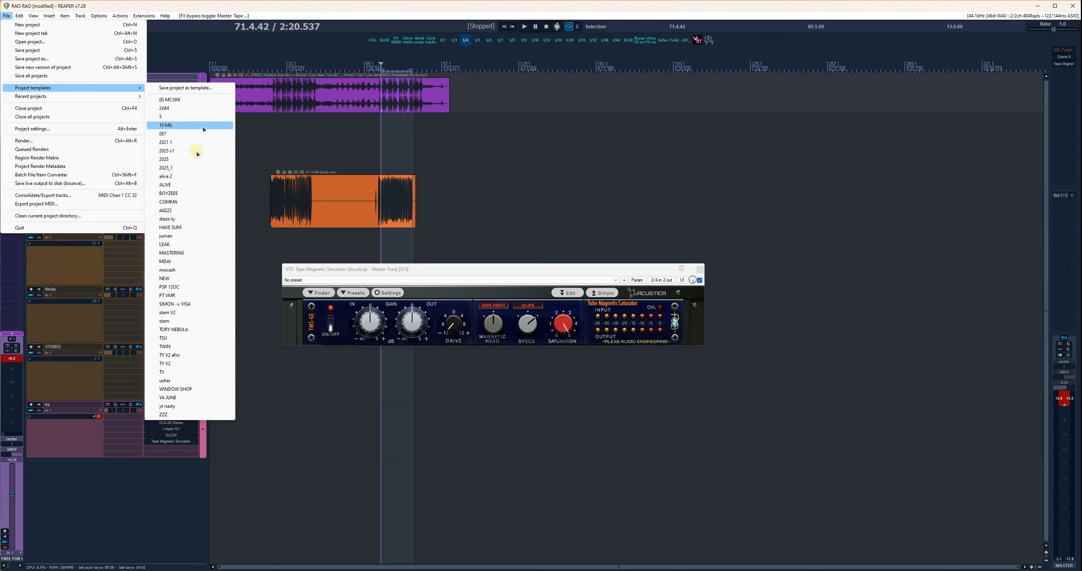
click(203, 273)
click(342, 188)
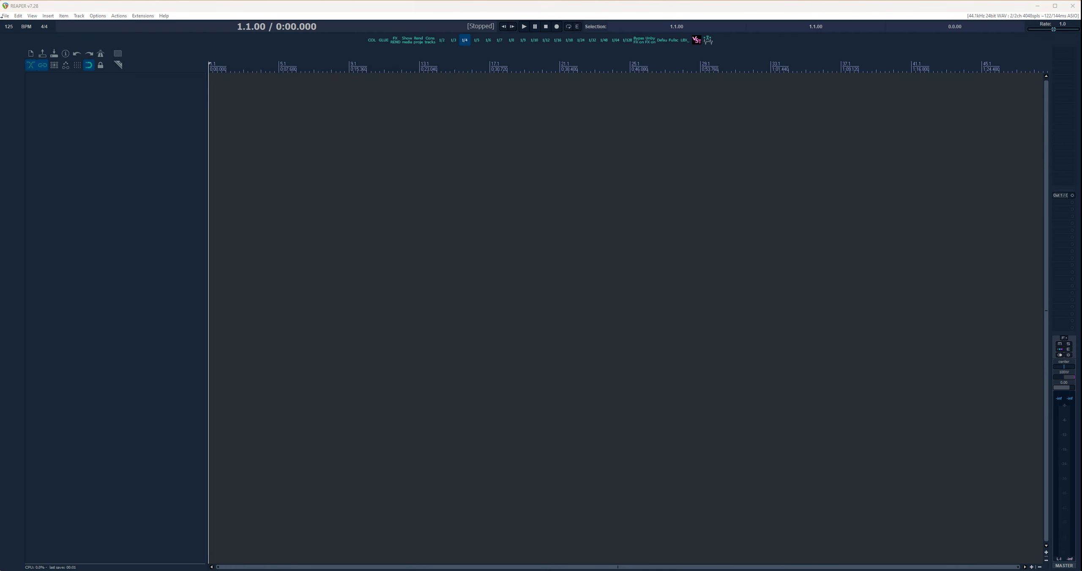
click(5, 16)
mouse_move(84, 97)
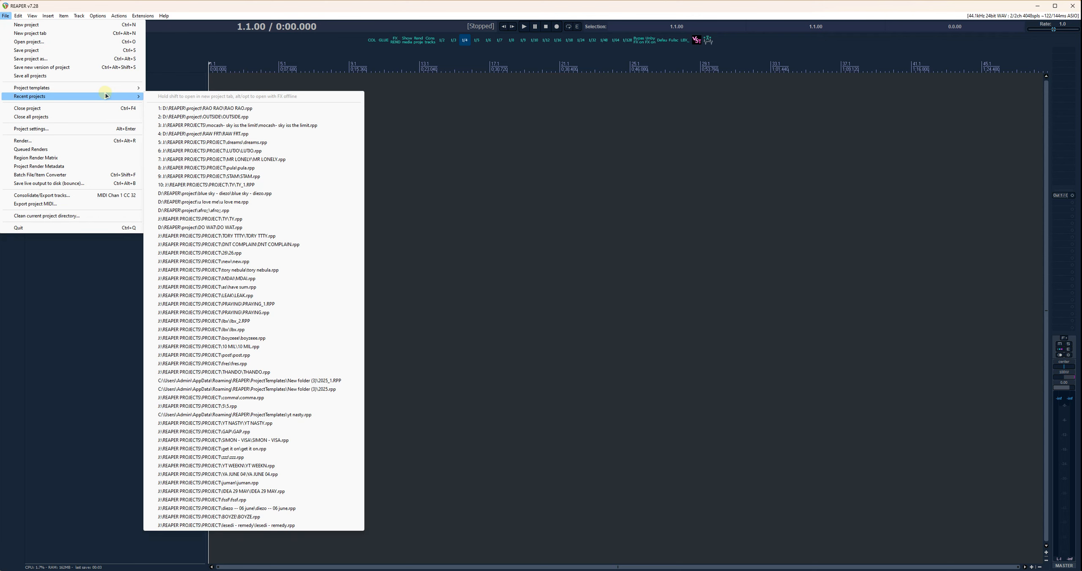
mouse_move(135, 88)
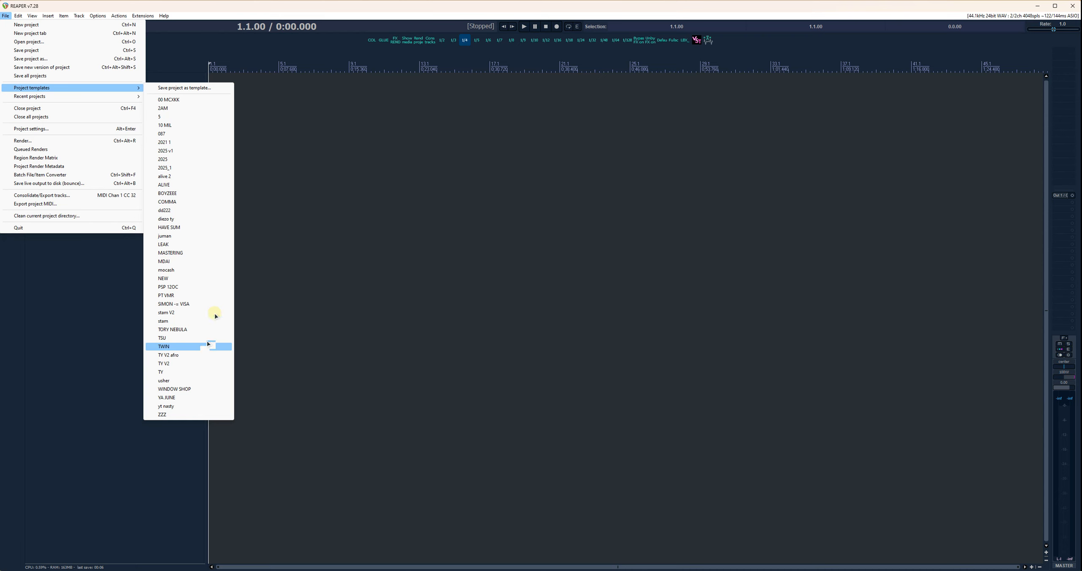
click(204, 270)
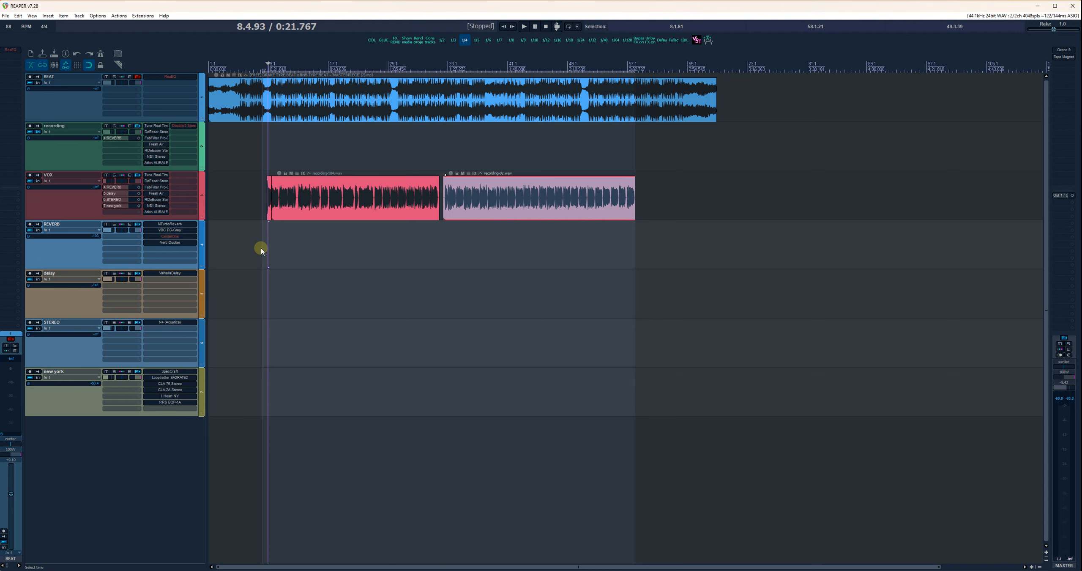
- Play the template's beat and vocals from just before the first vocal item, and stop after hearing the mix
click(245, 65)
key(space)
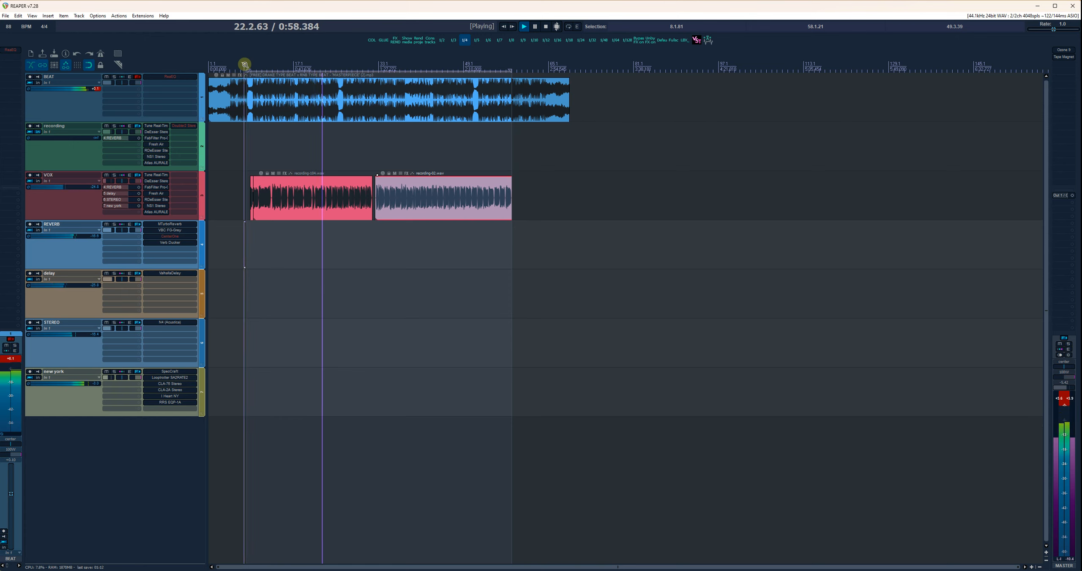
key(space)
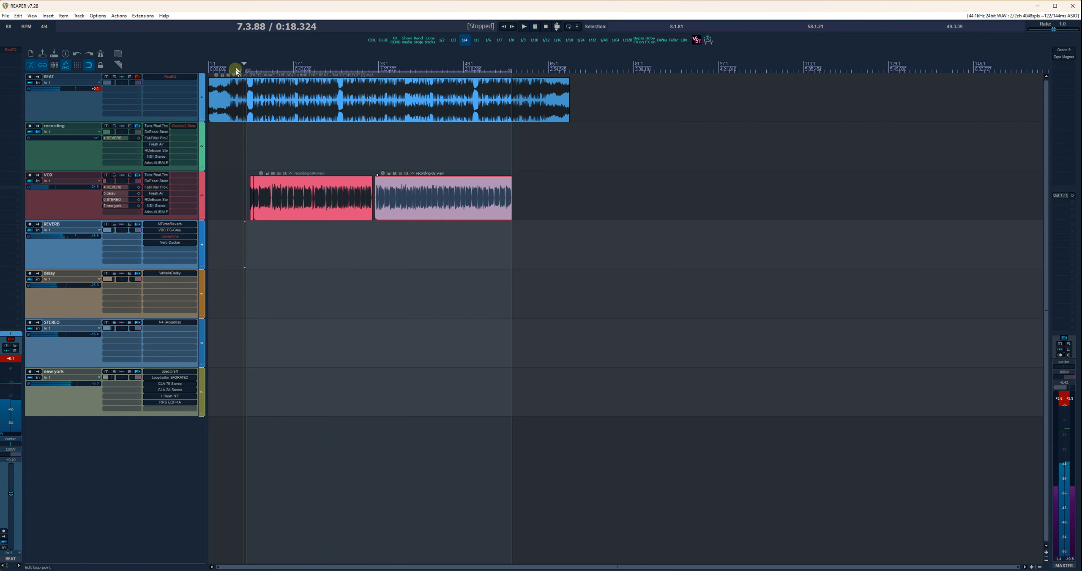
- Show the recording track's input FX chain with the PSP InfiniStrip settings, and close the chain window
click(38, 132)
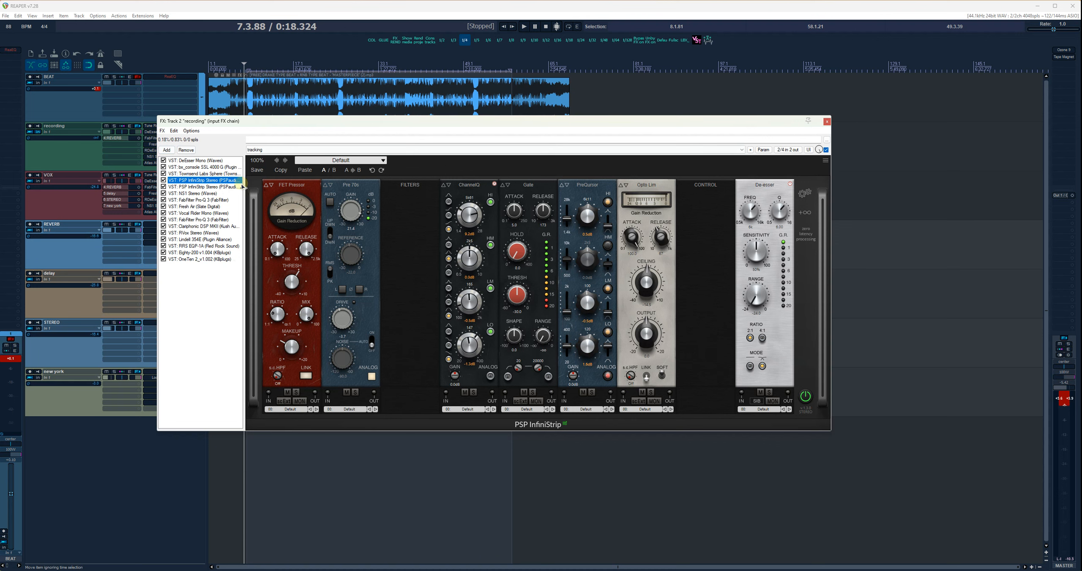
click(827, 123)
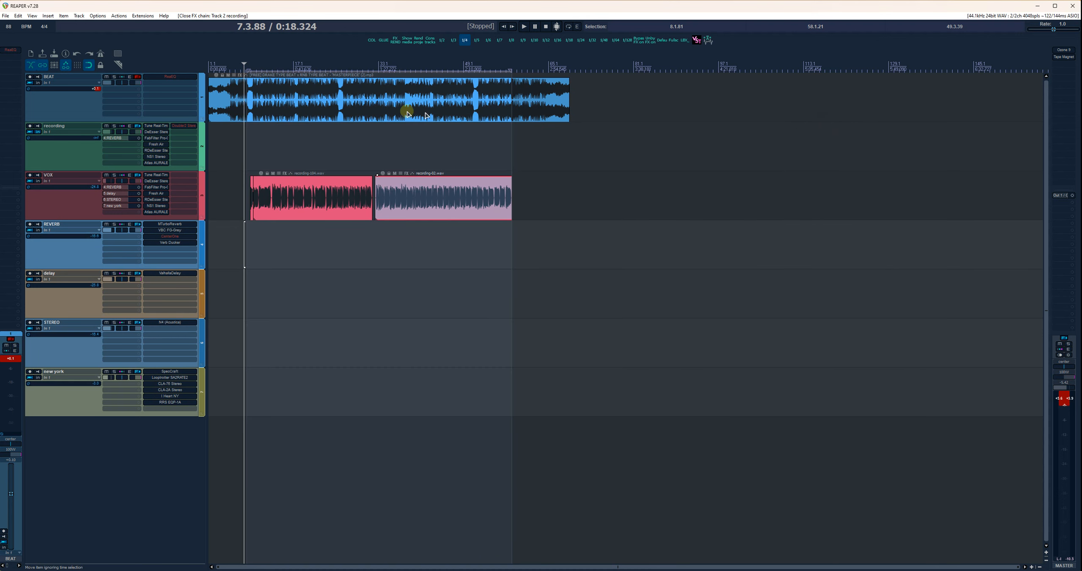